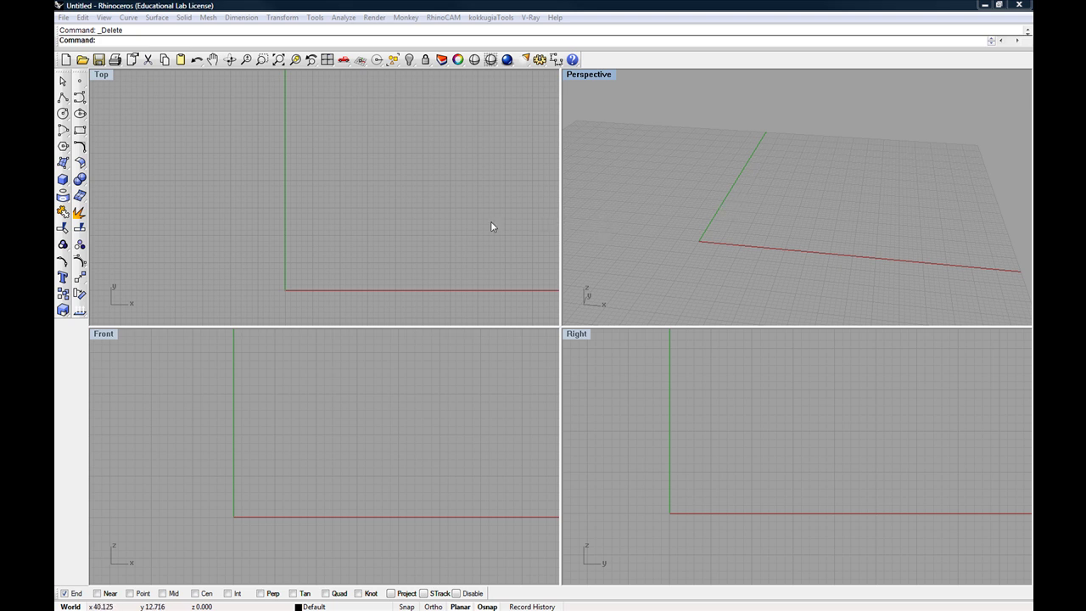
# Step: Draw a Box with its first corner at 0, a square base and equal height, forming a cube
pyautogui.click(63, 180)
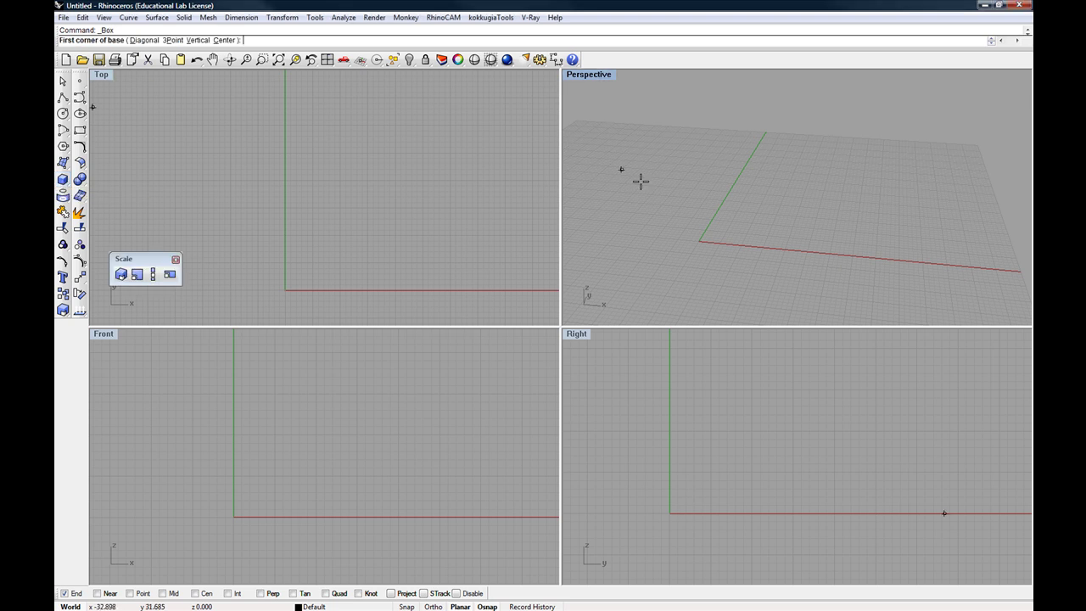
pyautogui.write('0')
pyautogui.press('Return')
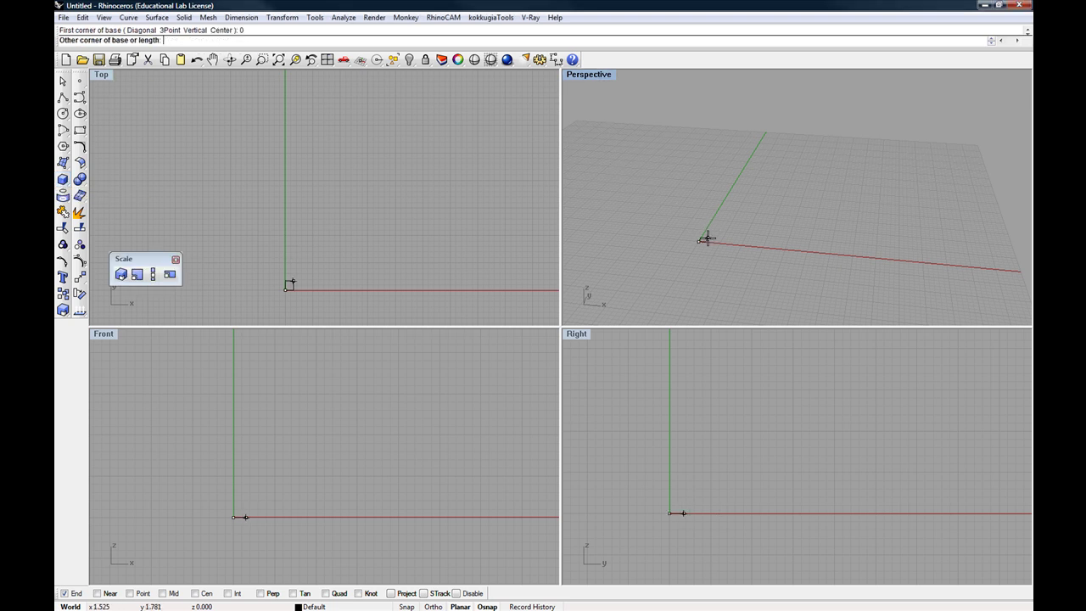
pyautogui.click(793, 209)
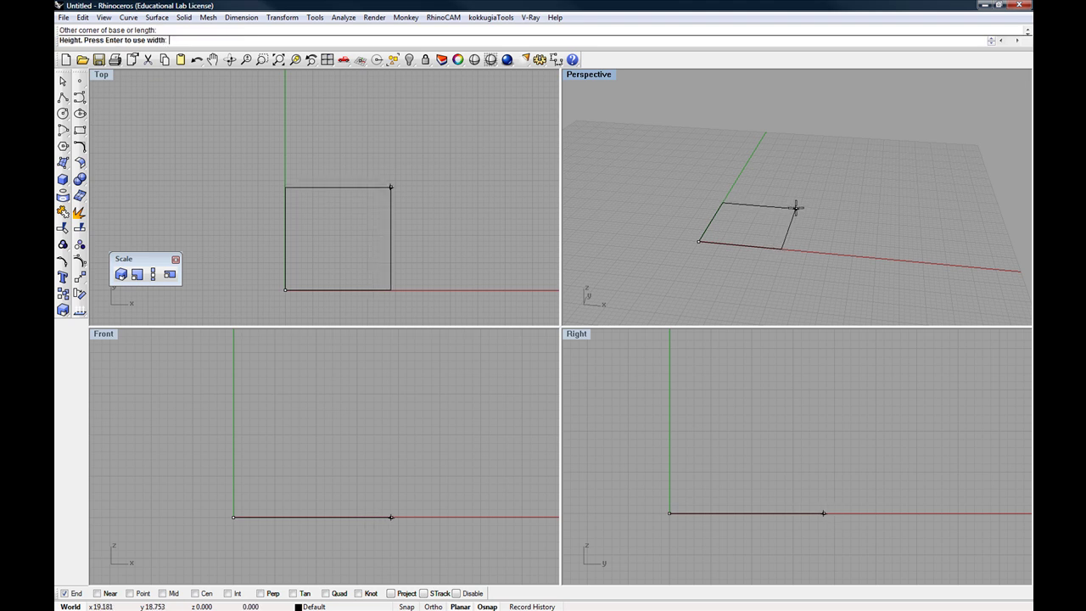
pyautogui.click(799, 147)
pyautogui.moveTo(771, 222); pyautogui.dragTo(752, 211, button='right')
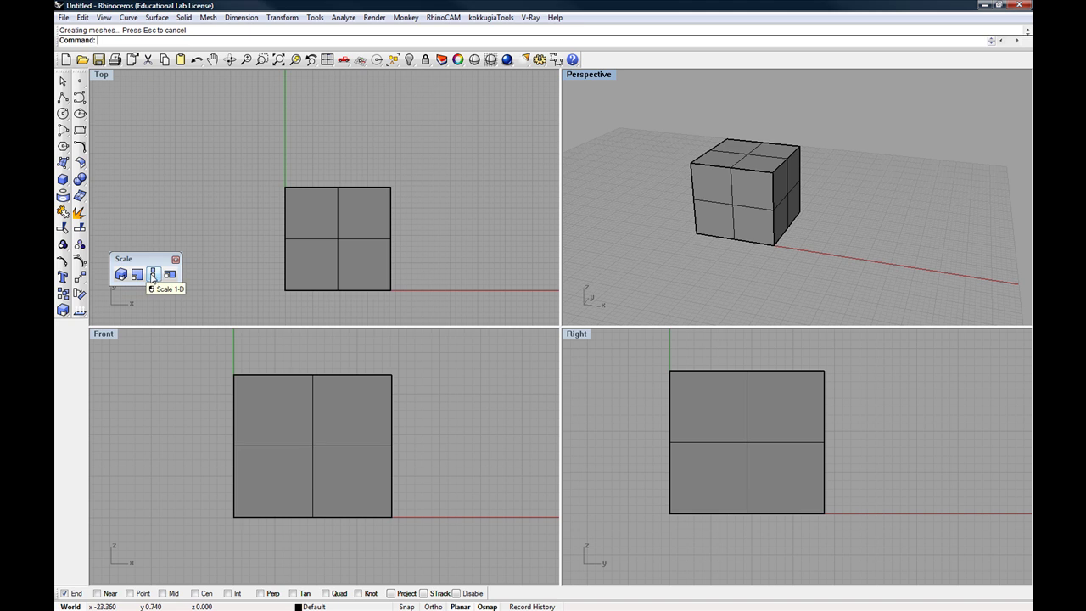
# Step: Scale 1-D the cube from its origin corner, dragging the x-direction reference point outward
pyautogui.click(154, 275)
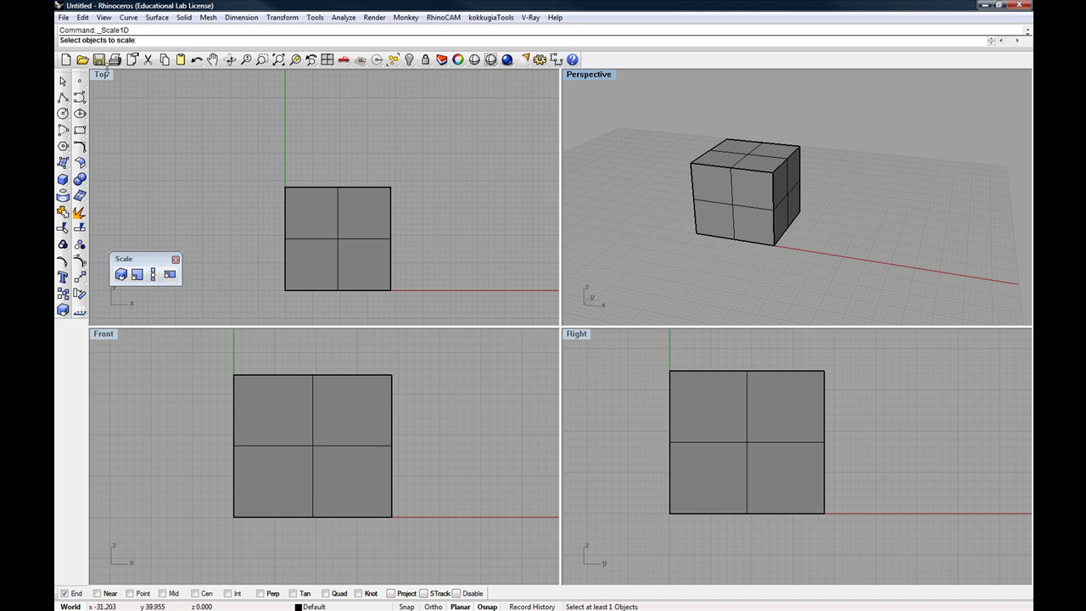
pyautogui.click(730, 205)
pyautogui.press('Return')
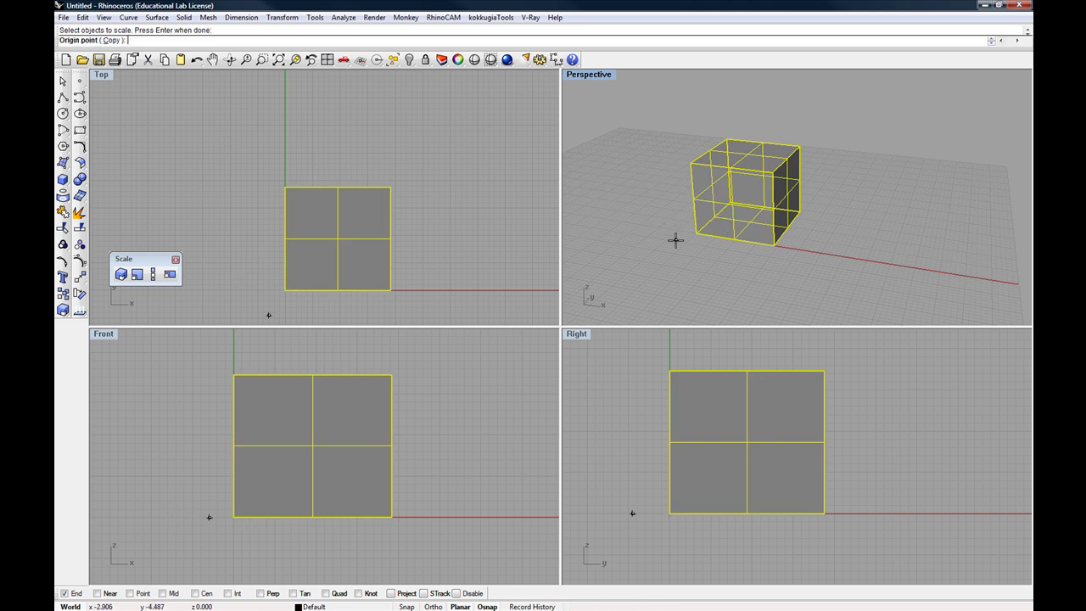
pyautogui.moveTo(693, 240); pyautogui.dragTo(710, 262, button='right')
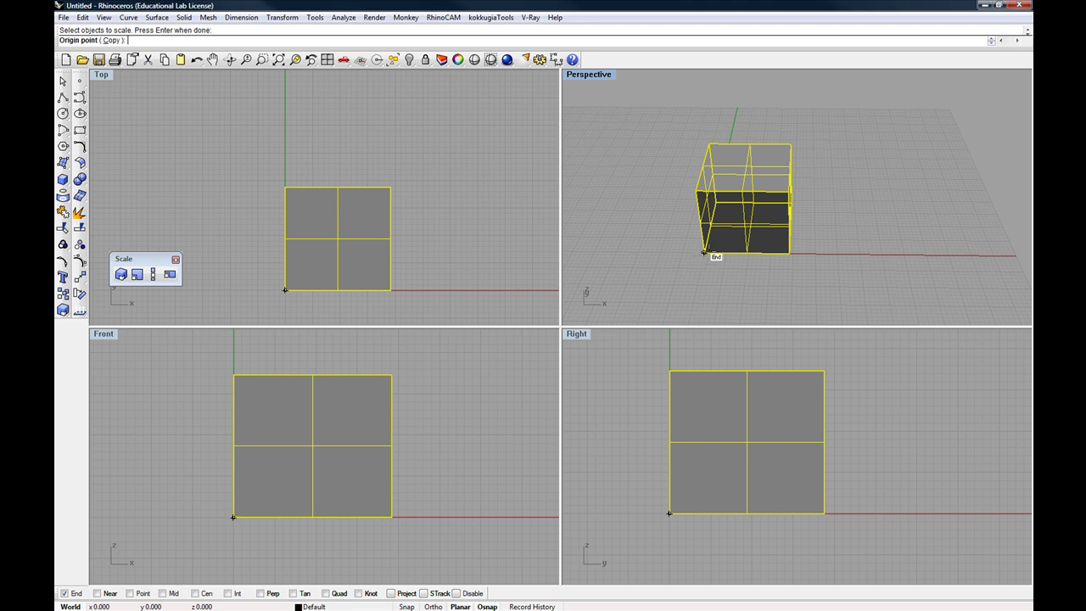
pyautogui.scroll(2, 703, 252)
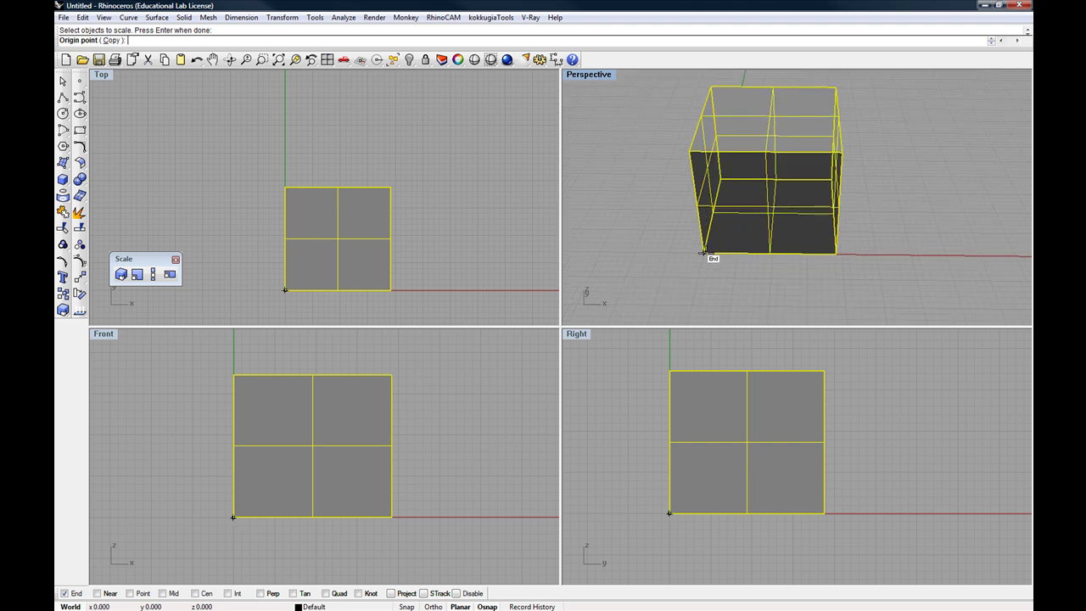
pyautogui.click(703, 251)
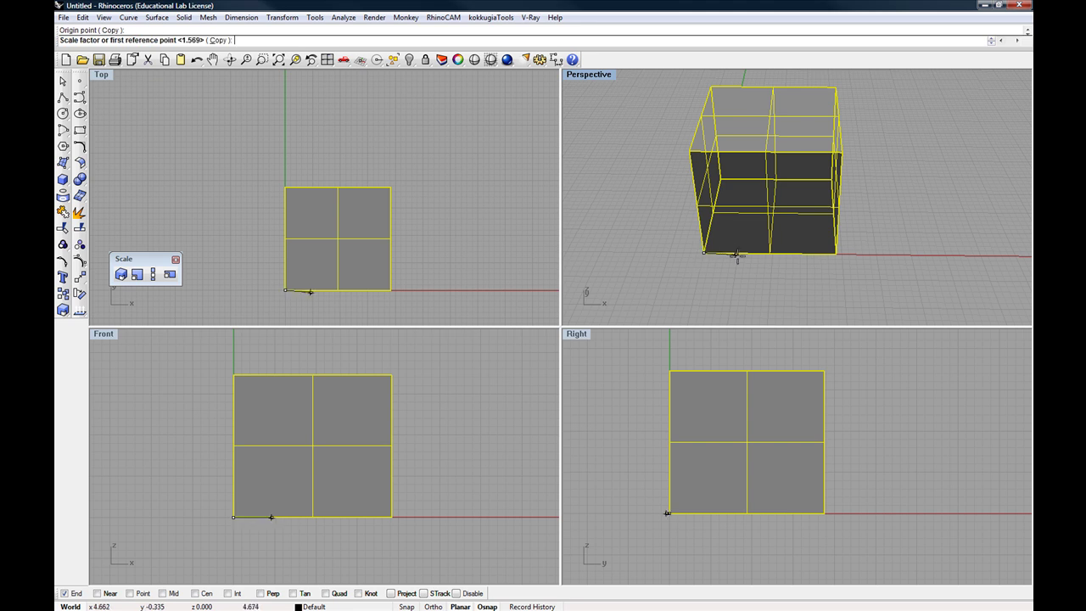
pyautogui.moveTo(822, 266); pyautogui.dragTo(780, 268, button='right')
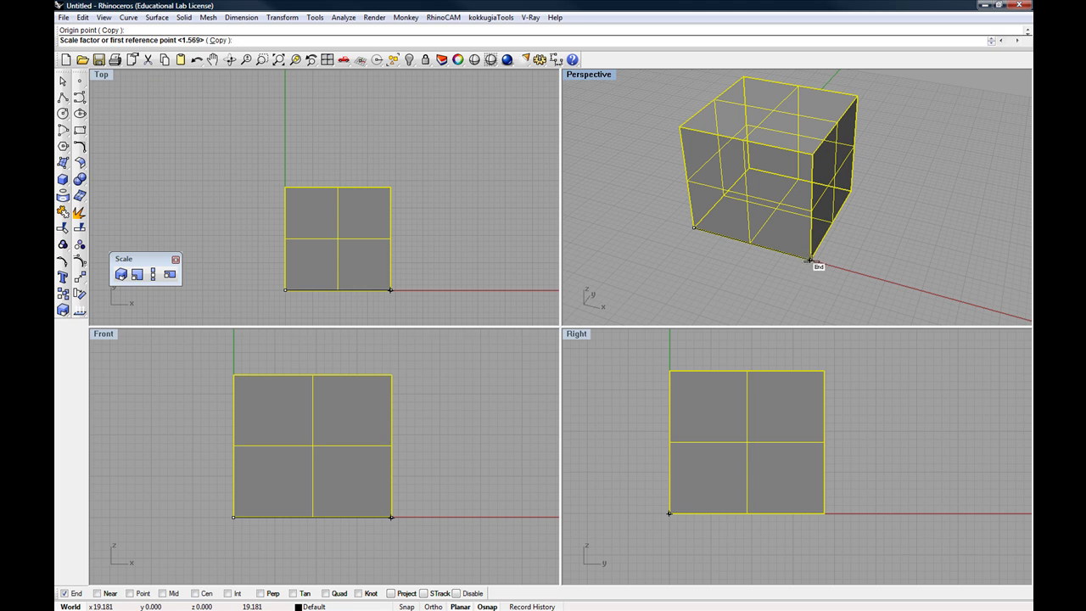
pyautogui.click(808, 260)
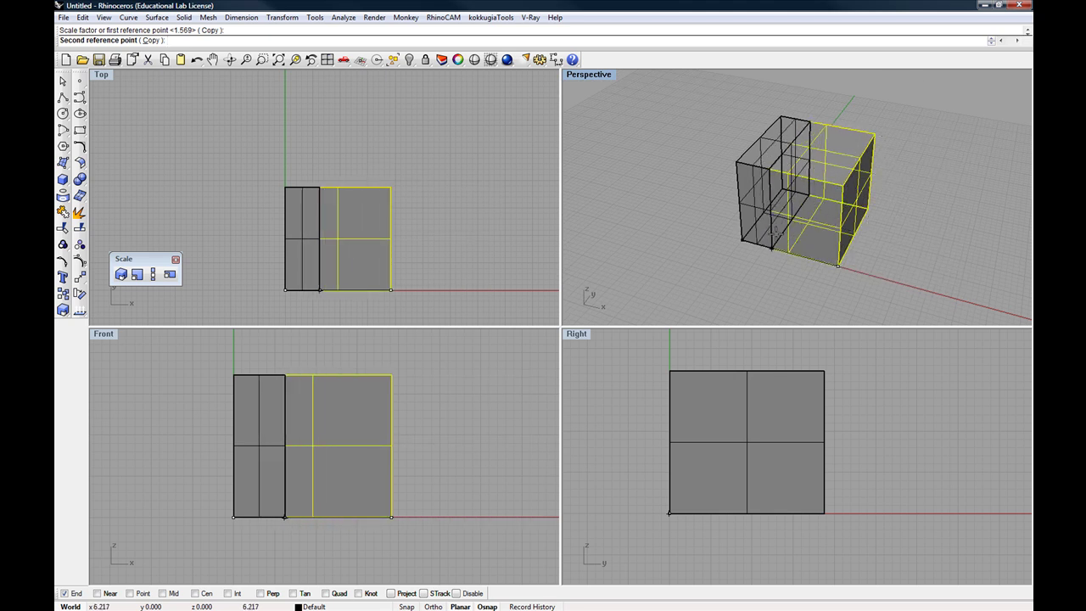
pyautogui.click(921, 261)
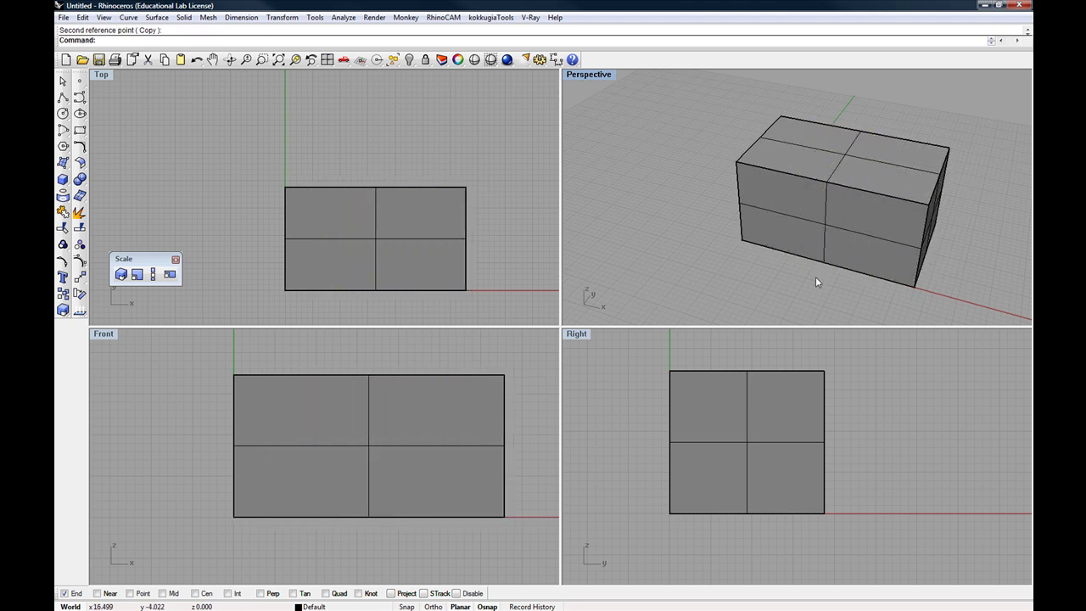
# Step: Undo the Scale1D stretch and orbit the Perspective view around the restored cube
pyautogui.hotkey('ctrl', 'z')
pyautogui.press('Escape')
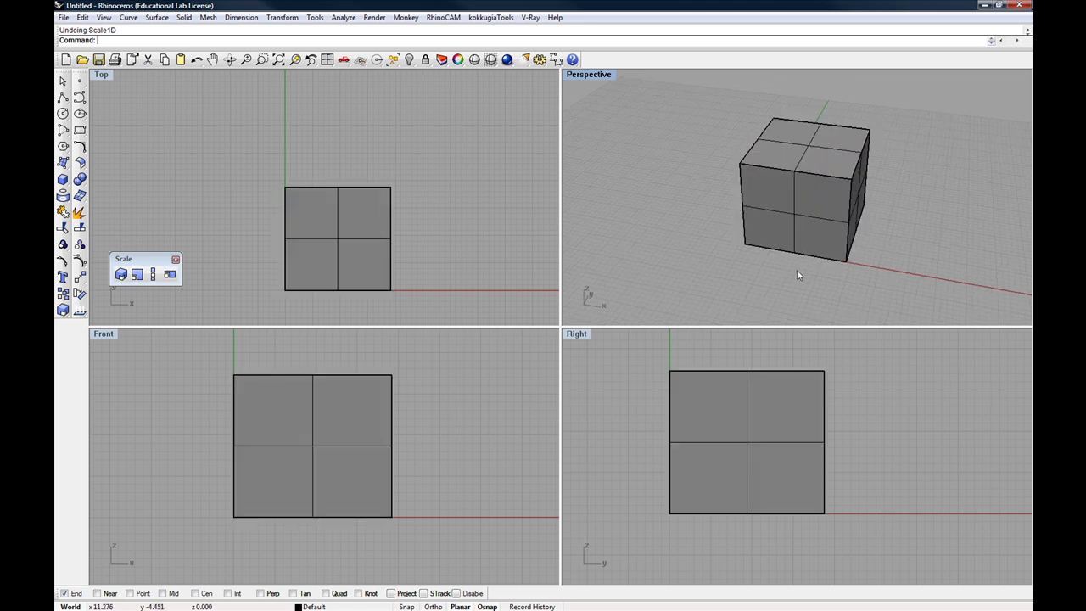
pyautogui.moveTo(787, 272); pyautogui.dragTo(760, 269, button='right')
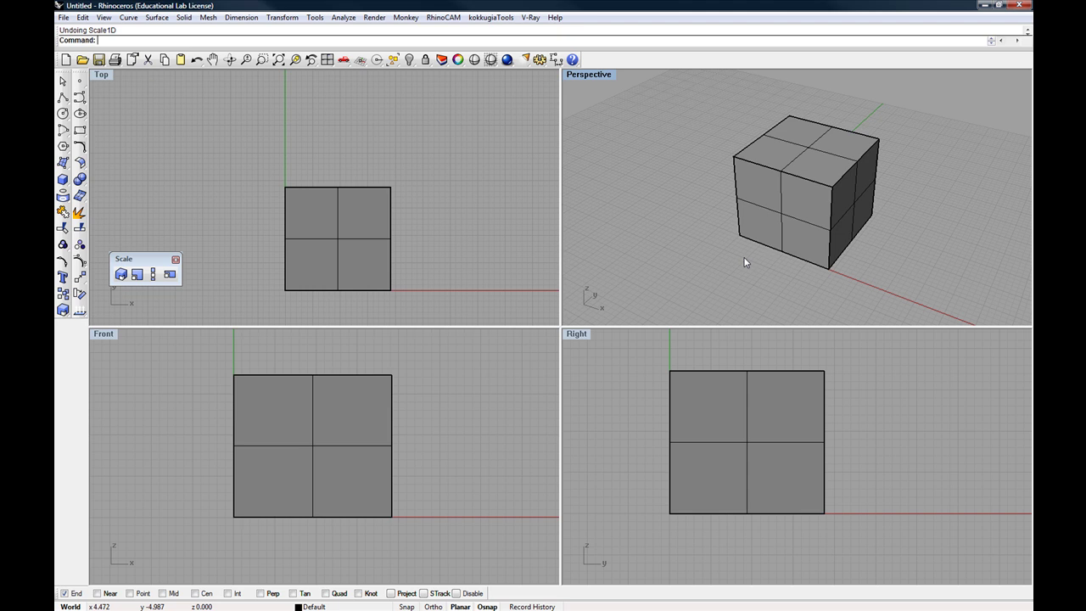
pyautogui.moveTo(748, 265); pyautogui.dragTo(747, 240, button='right')
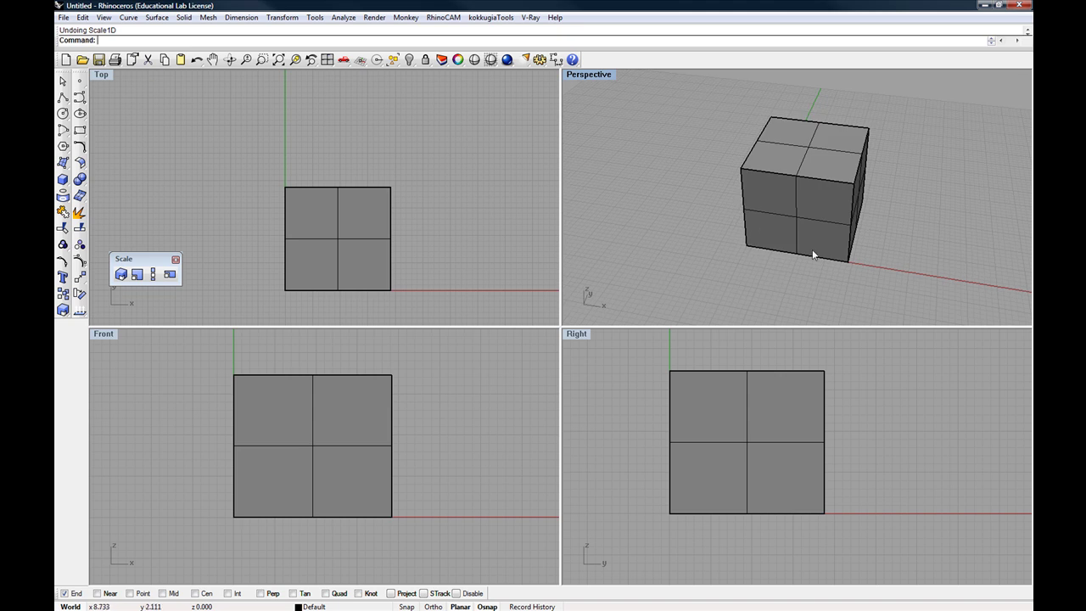
pyautogui.moveTo(905, 244); pyautogui.dragTo(726, 237, button='right')
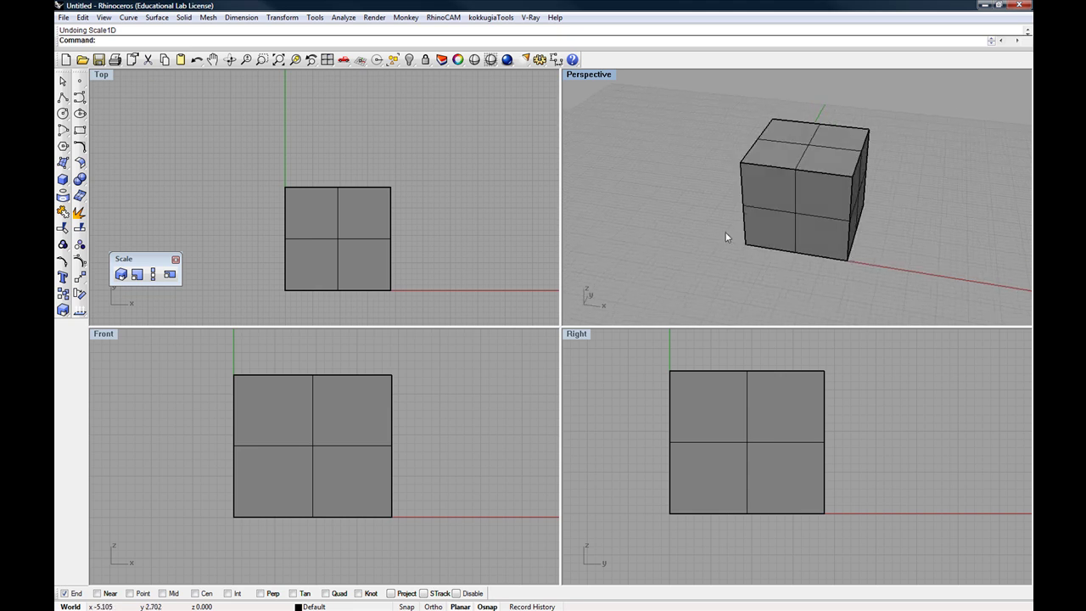
# Step: Repeat Scale 1-D on the cube with its origin at the cube's origin corner
pyautogui.rightClick(723, 231)
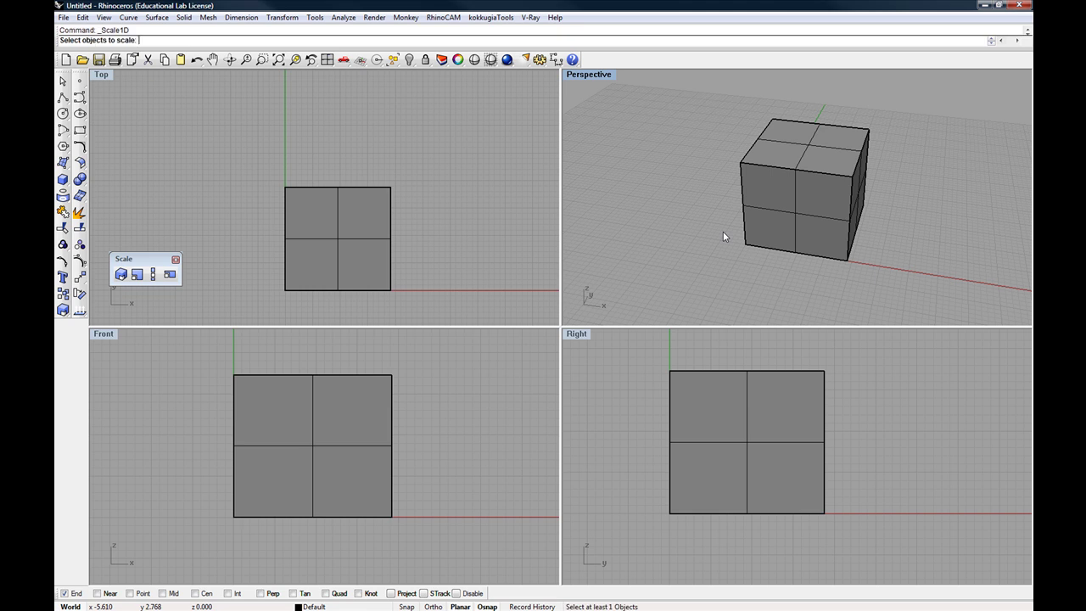
pyautogui.click(760, 247)
pyautogui.rightClick(760, 246)
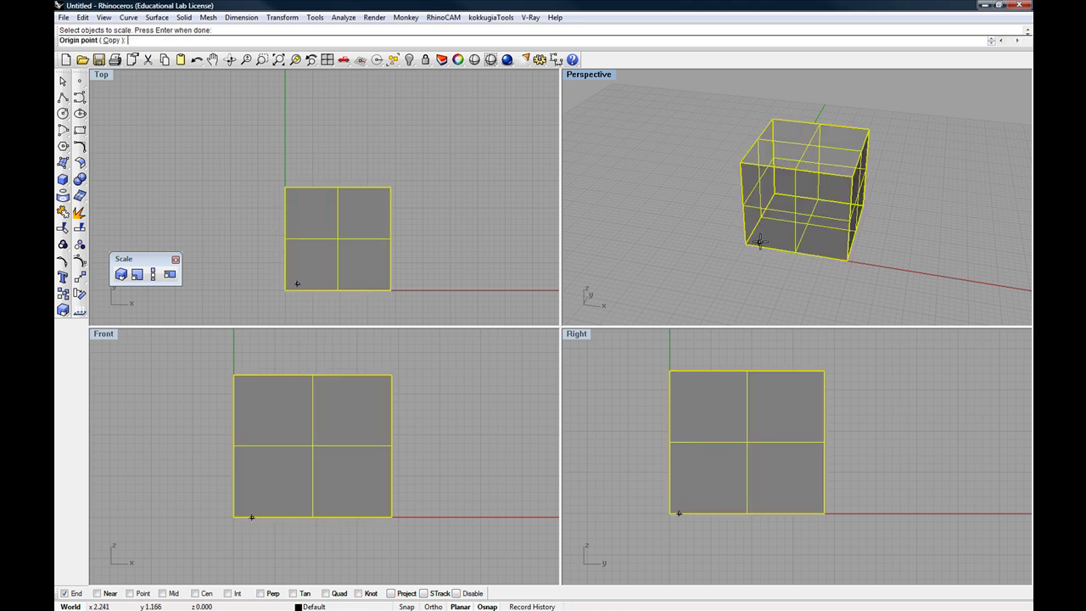
pyautogui.click(743, 244)
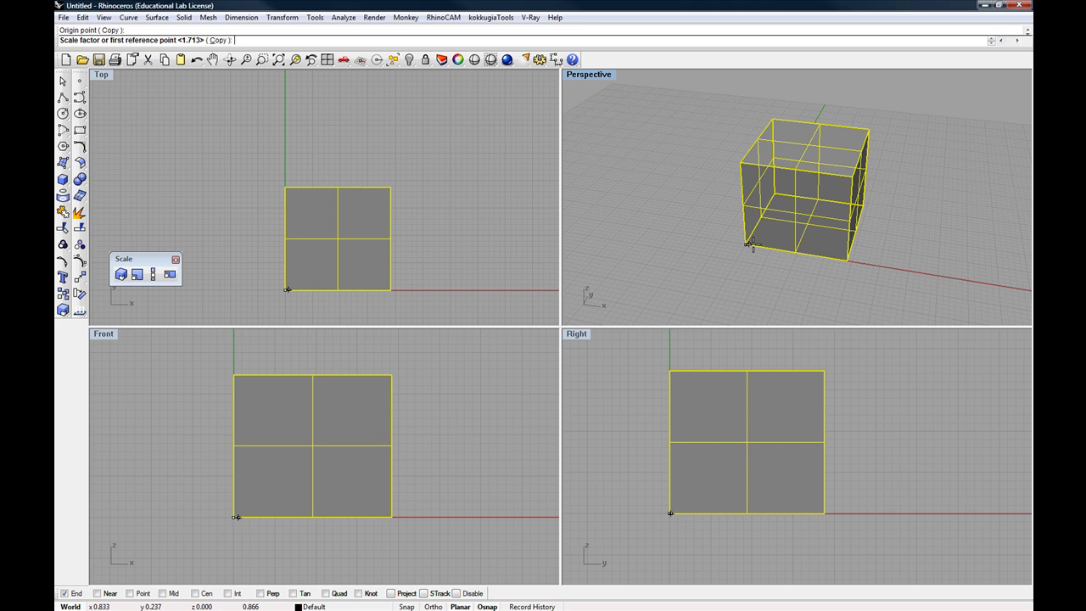
pyautogui.moveTo(756, 245); pyautogui.dragTo(742, 263, button='right')
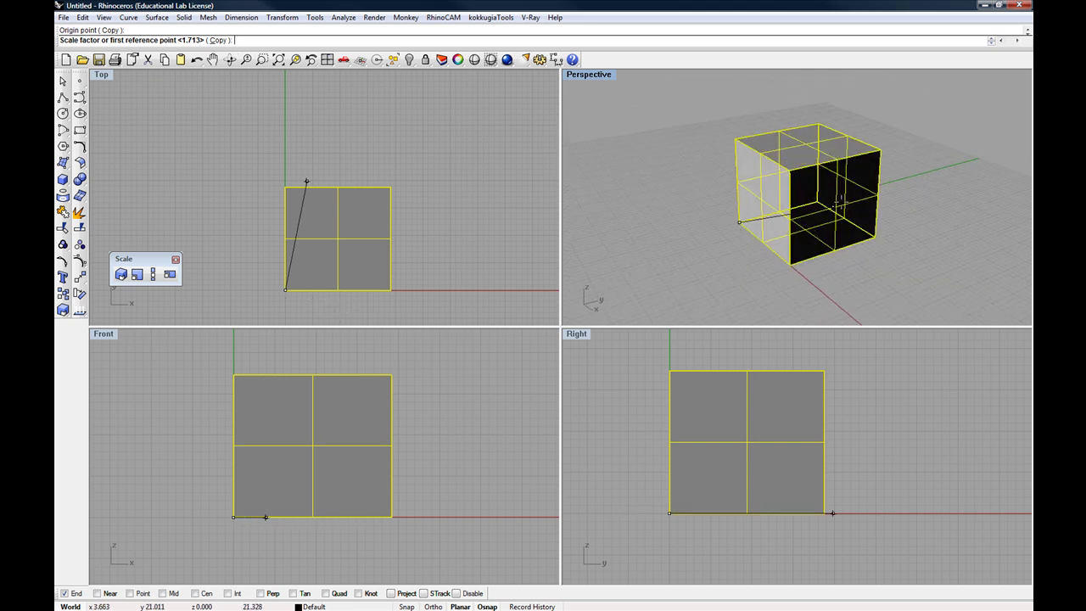
# Step: Pick diagonal reference points from the top corner outward, then inspect the slanted box
pyautogui.click(879, 149)
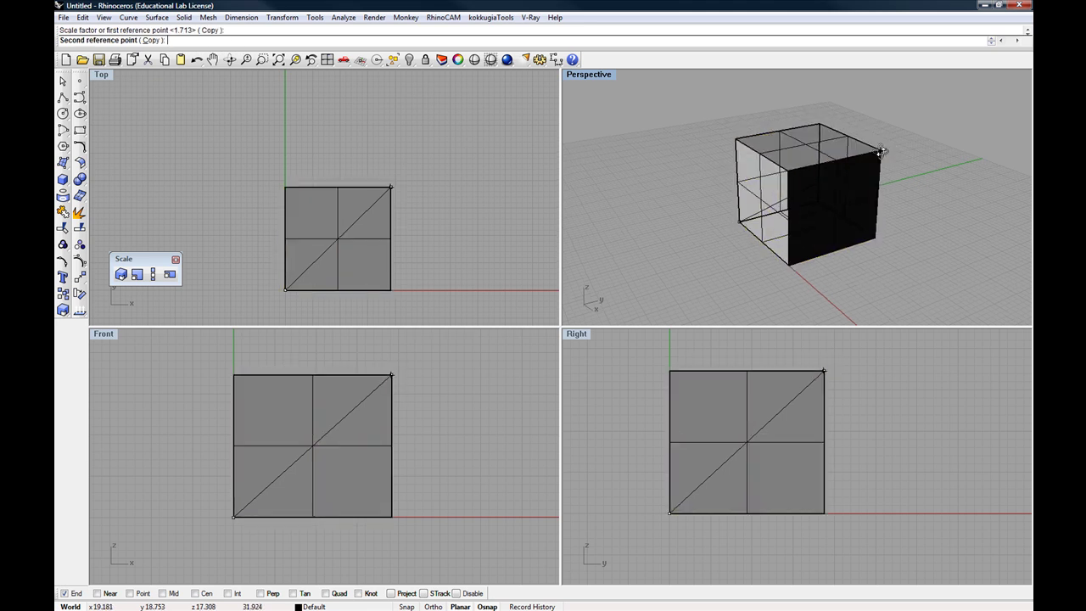
pyautogui.moveTo(881, 151); pyautogui.dragTo(916, 162, button='right')
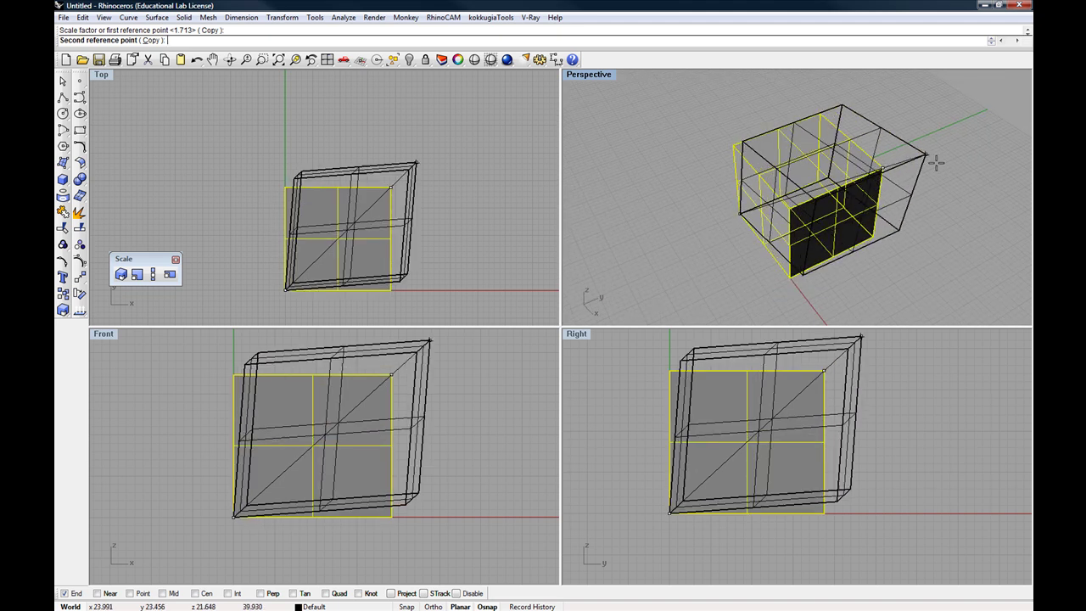
pyautogui.click(998, 141)
pyautogui.moveTo(993, 145)
pyautogui.mouseDown(button='right')
pyautogui.moveTo(806, 132)
pyautogui.moveTo(978, 136)
pyautogui.mouseUp(button='right')
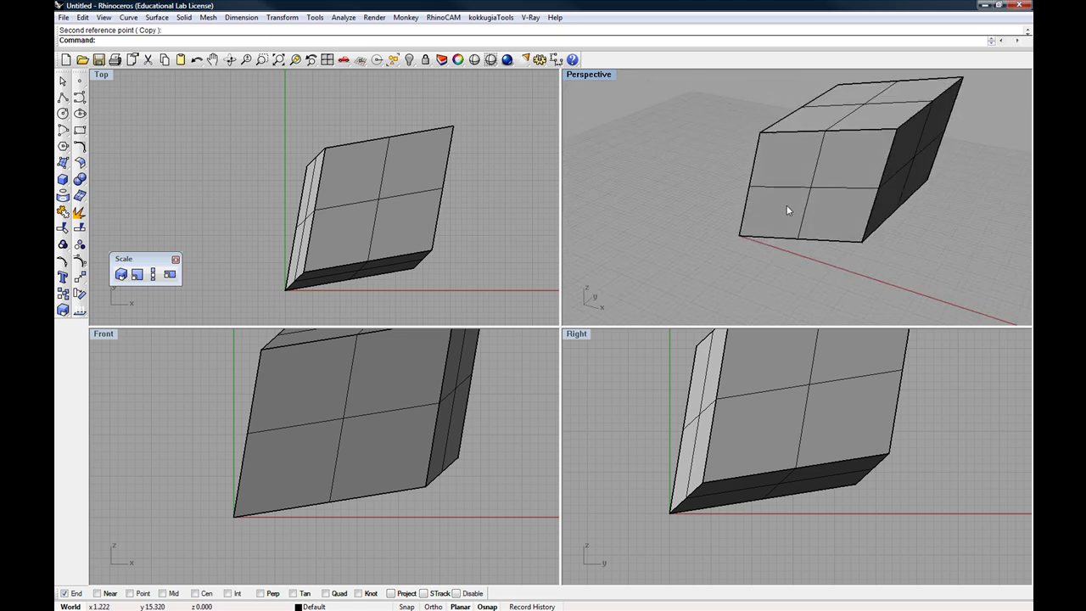
pyautogui.scroll(-2, 787, 206)
pyautogui.moveTo(793, 204); pyautogui.dragTo(831, 211, button='right')
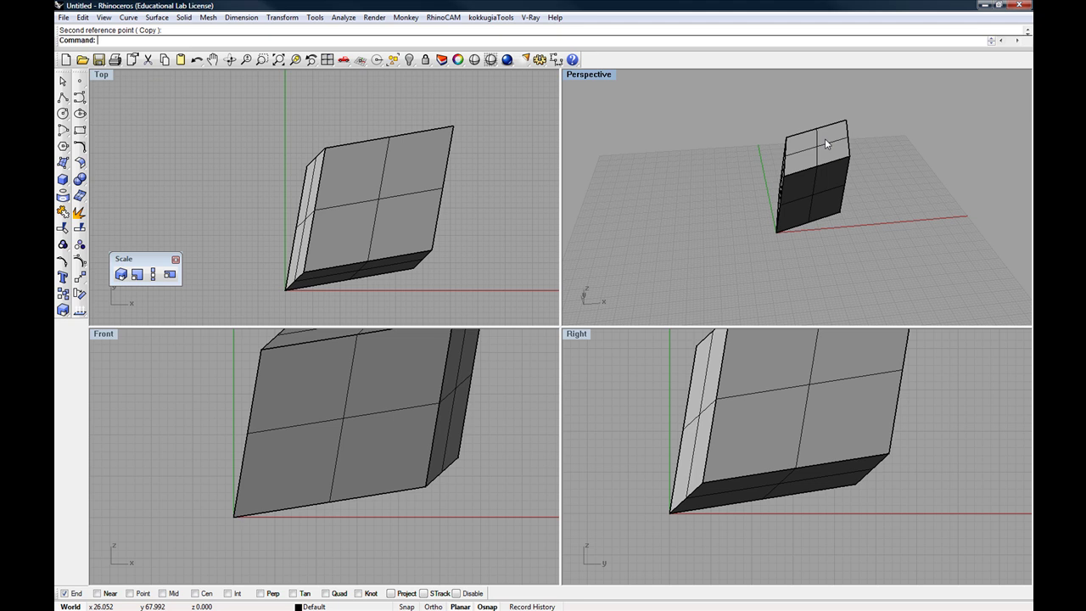
pyautogui.scroll(5, 824, 139)
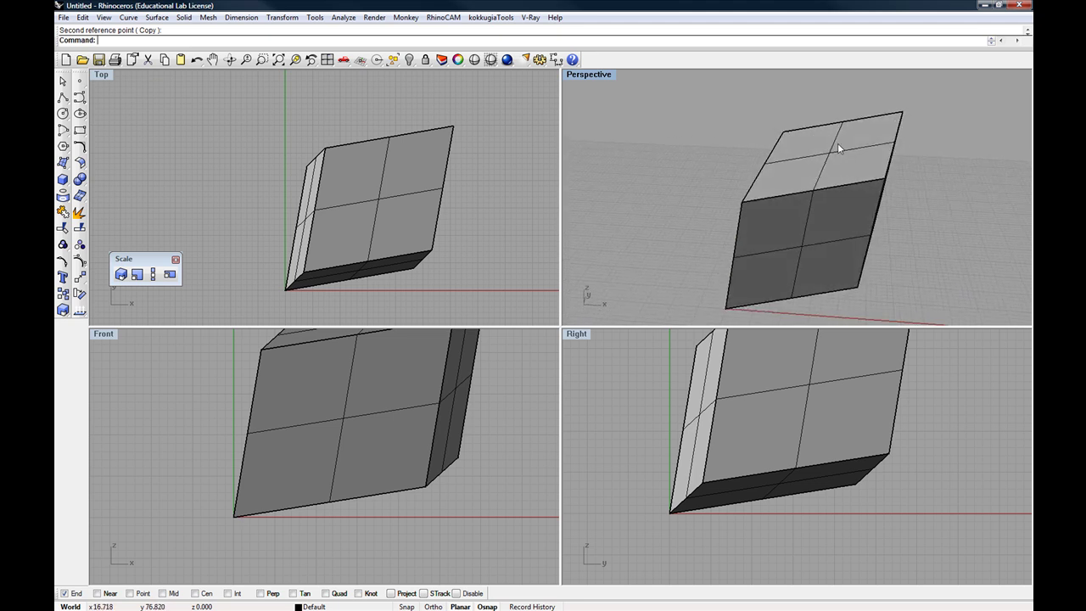
pyautogui.scroll(-5, 837, 143)
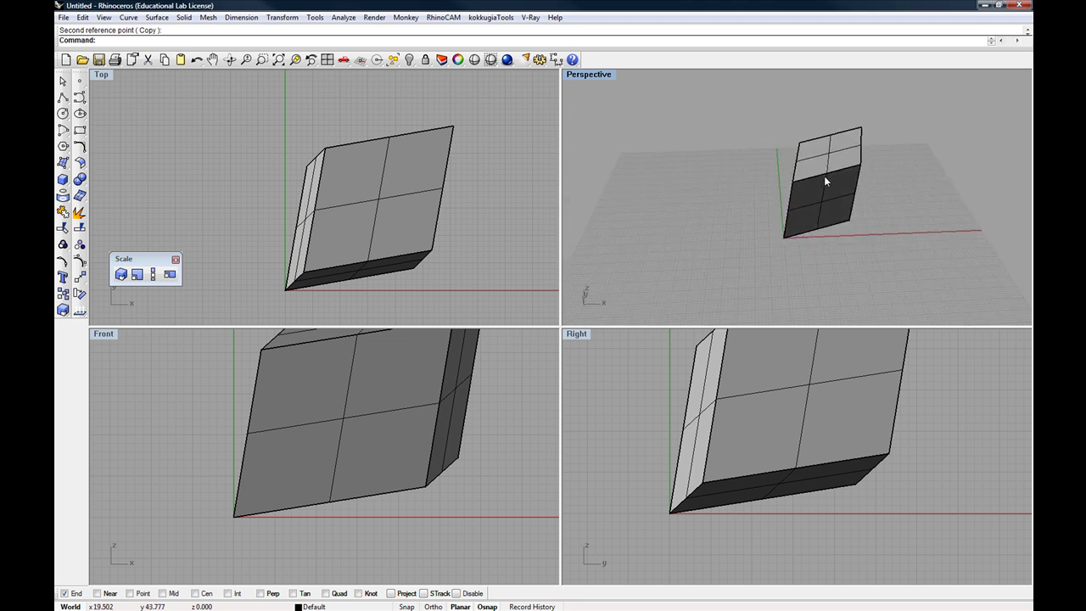
# Step: Undo the slanted stretch, deselect the cube, and orbit and zoom the views to check it
pyautogui.hotkey('ctrl', 'z')
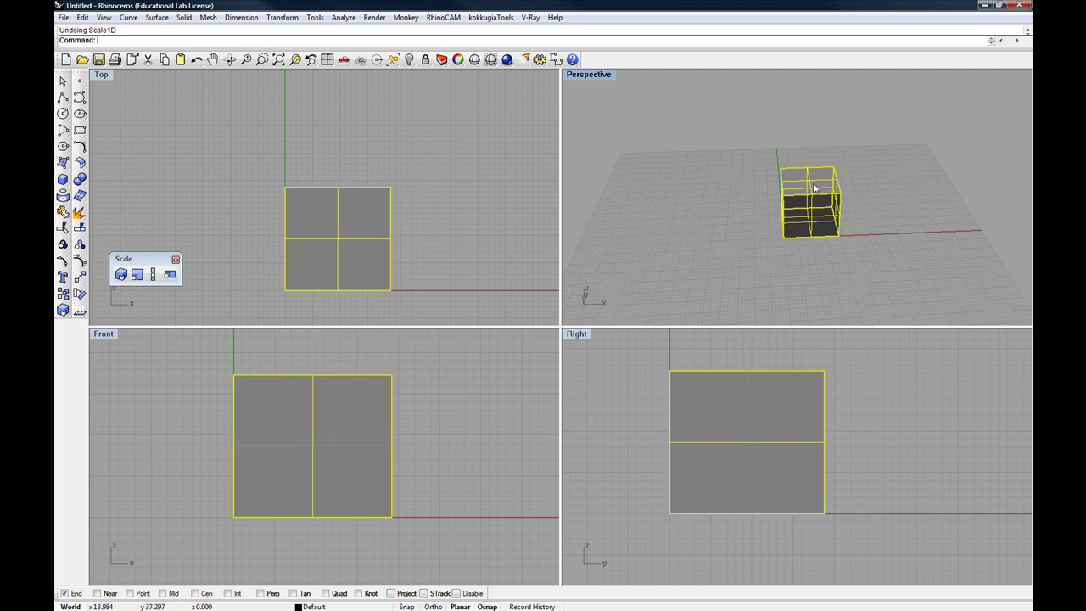
pyautogui.moveTo(815, 183); pyautogui.dragTo(730, 190, button='right')
pyautogui.click(735, 193)
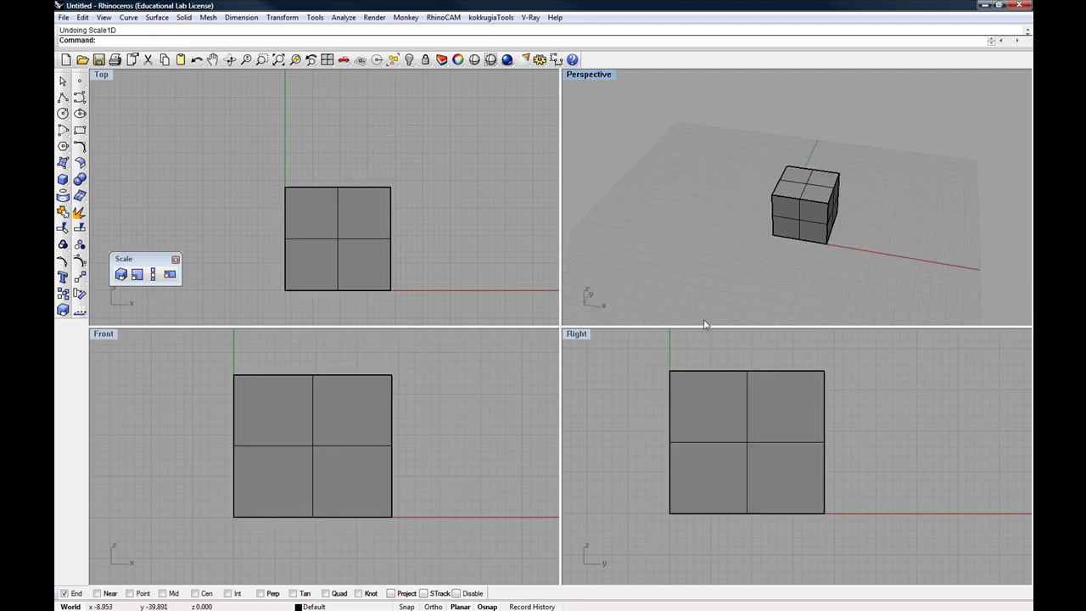
pyautogui.moveTo(780, 279); pyautogui.dragTo(807, 209, button='right')
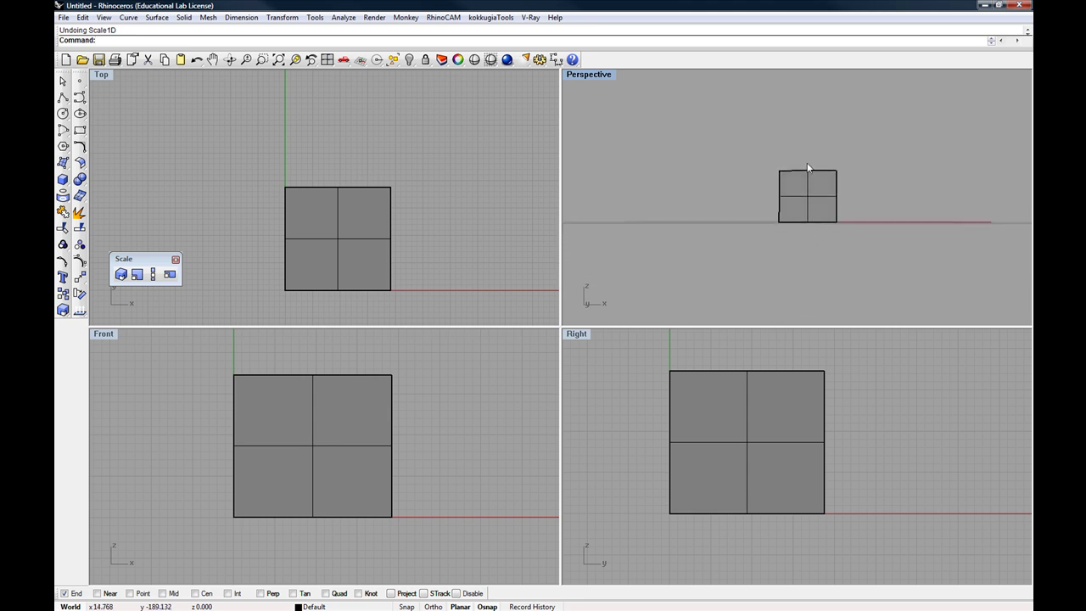
pyautogui.moveTo(803, 100); pyautogui.dragTo(775, 161, button='right')
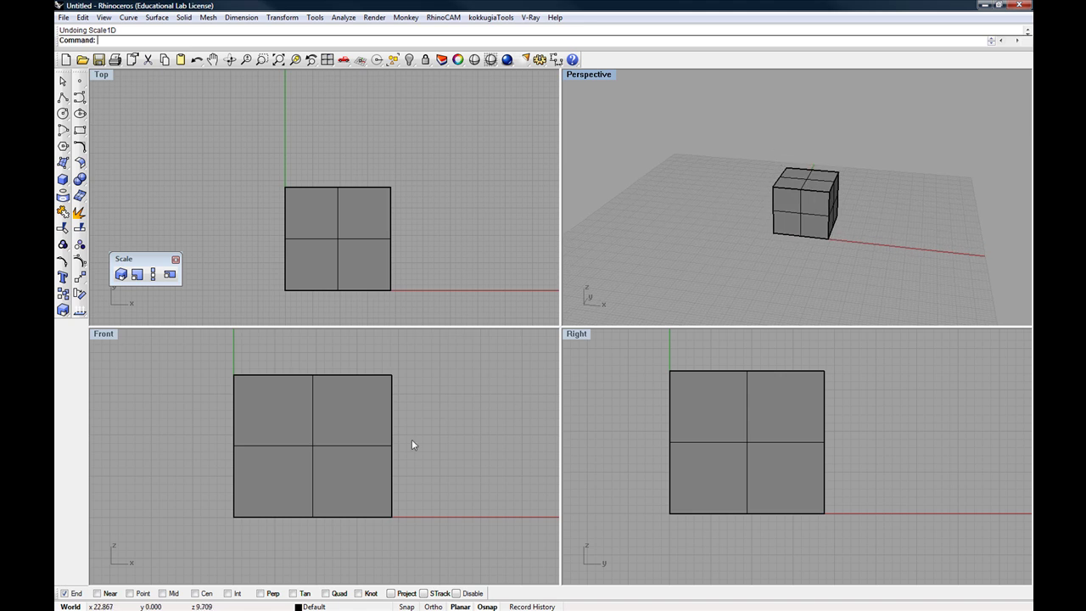
pyautogui.scroll(-2, 415, 449)
pyautogui.scroll(-2, 629, 443)
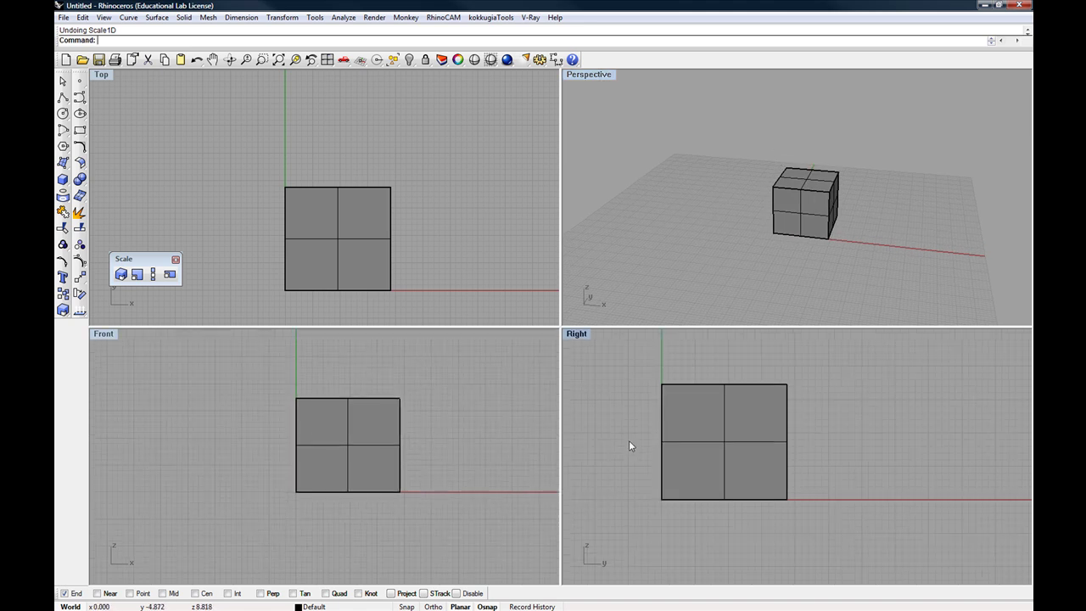
pyautogui.scroll(1, 462, 450)
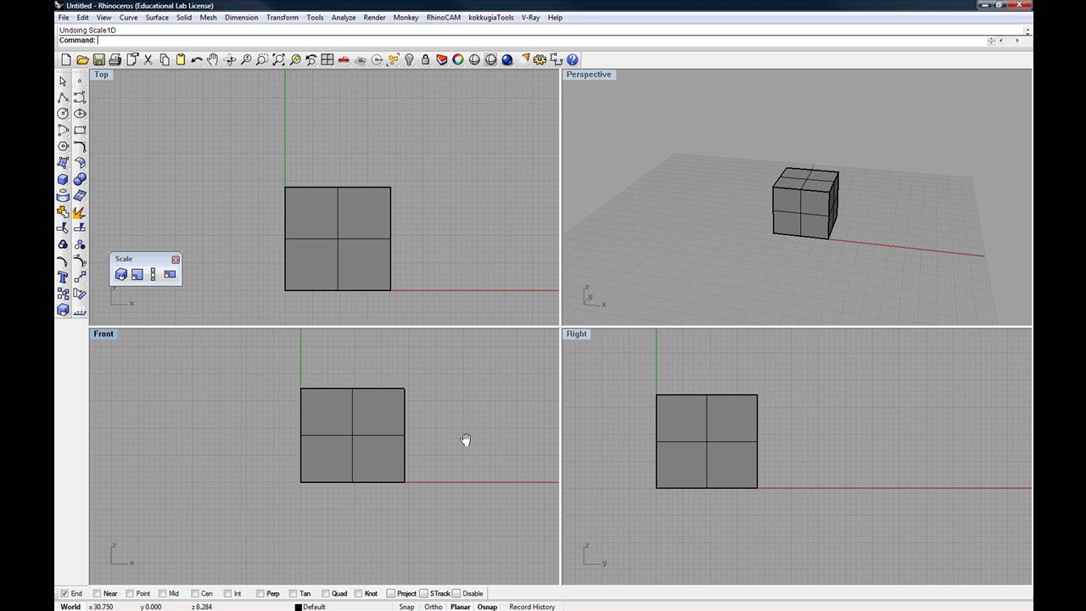
pyautogui.scroll(-1, 399, 443)
# Step: Repeat Scale 1-D with Mid osnap, from the top-edge midpoint via the bottom-edge midpoint to a lower point
pyautogui.press('Return')
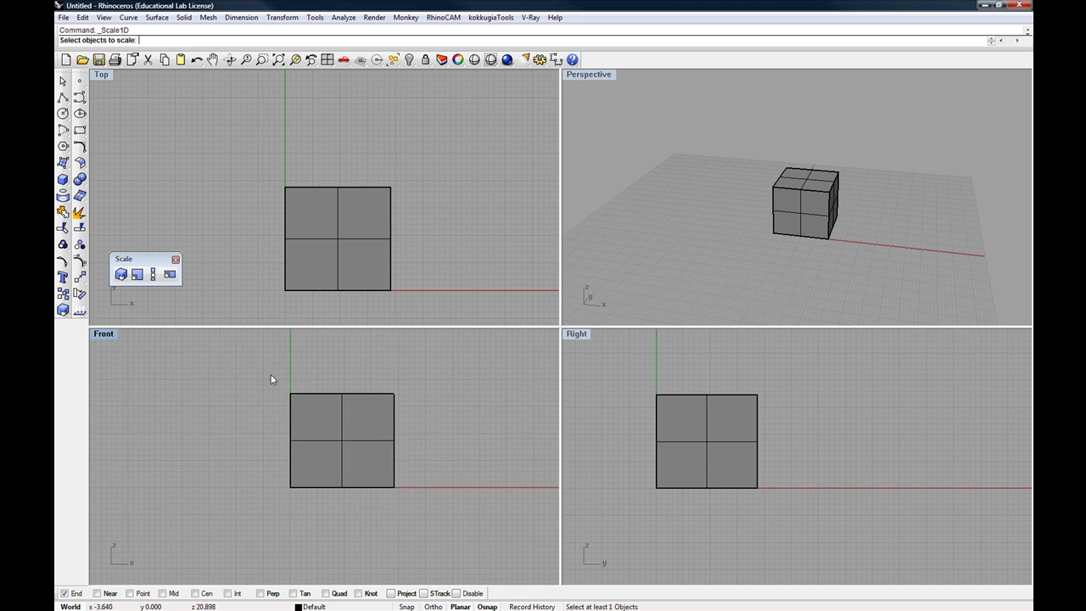
pyautogui.click(315, 424)
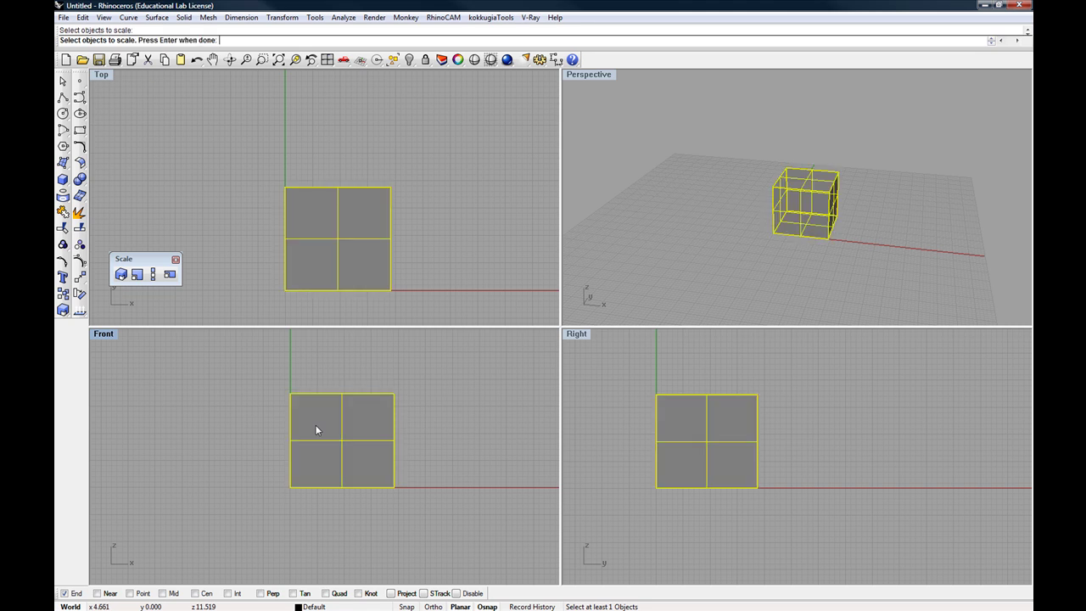
pyautogui.scroll(-1, 323, 409)
pyautogui.press('Return')
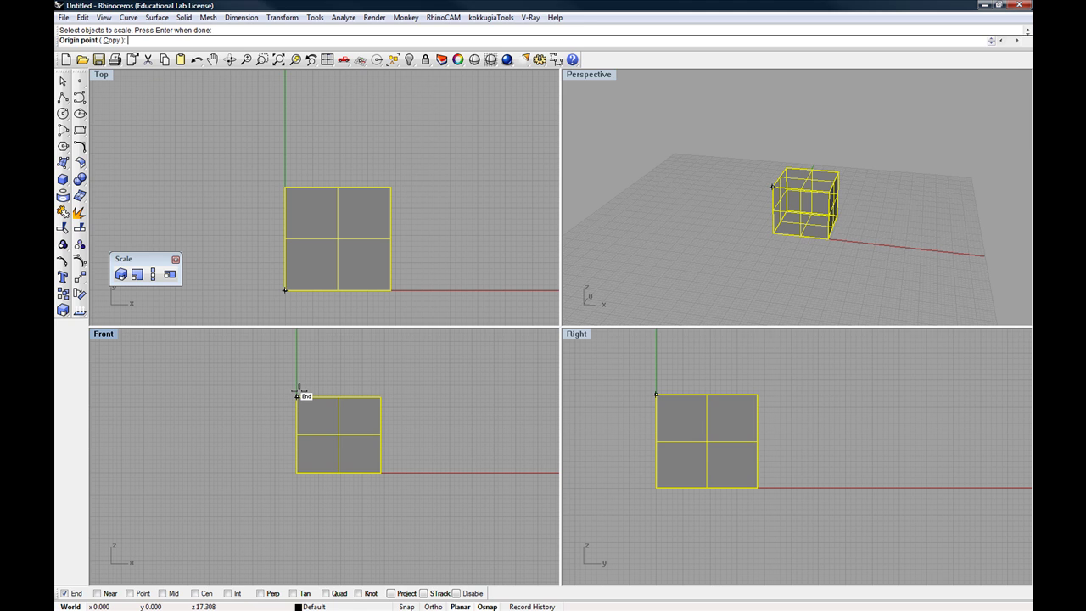
pyautogui.click(162, 592)
pyautogui.click(338, 398)
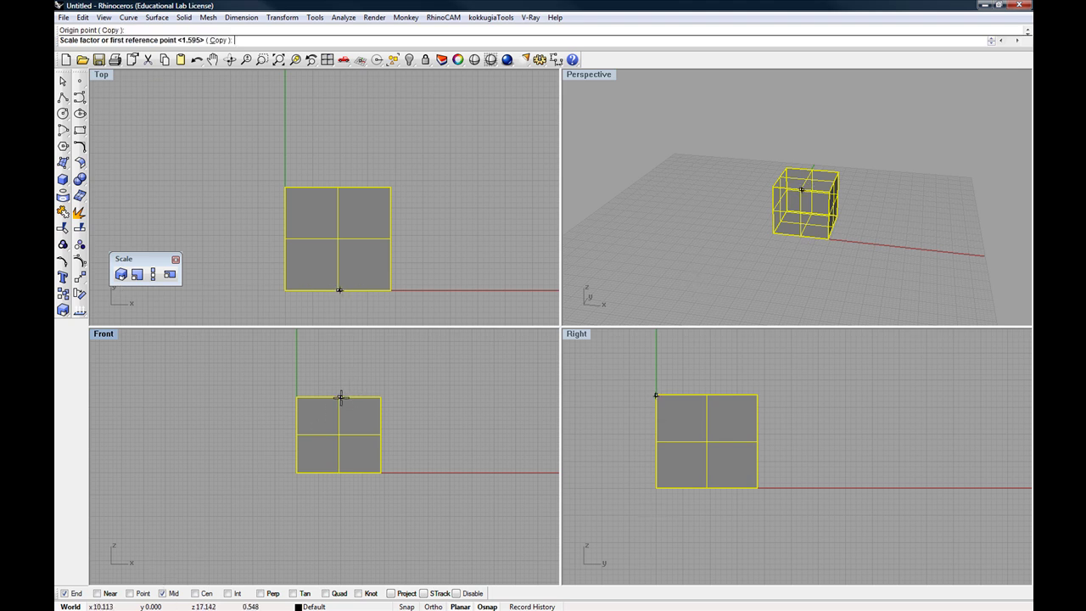
pyautogui.click(338, 473)
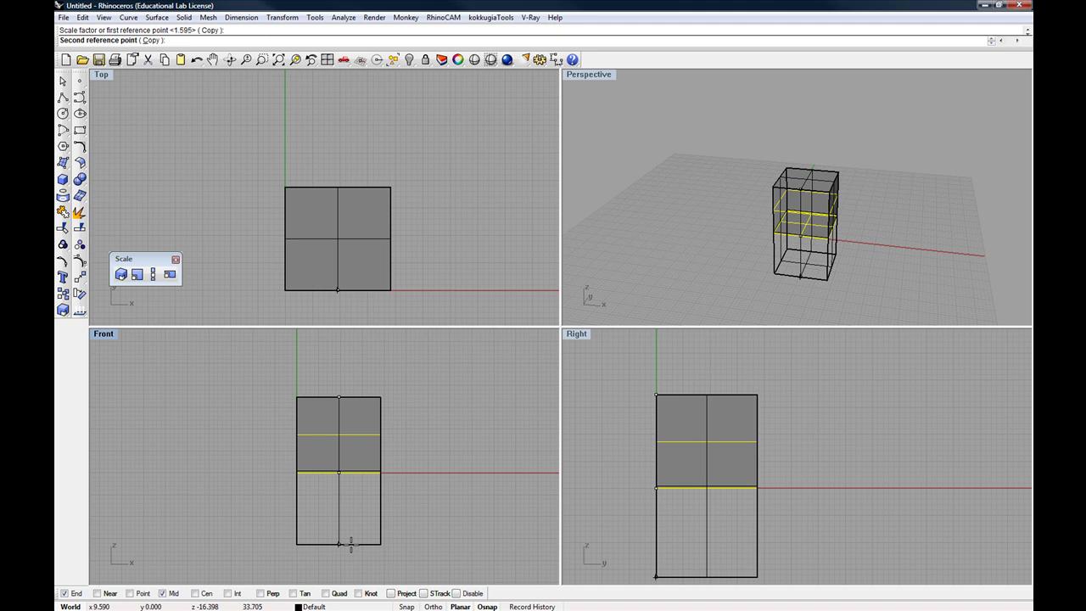
pyautogui.click(350, 544)
# Step: Undo the vertical stretch and deselect the cube
pyautogui.moveTo(763, 255)
pyautogui.mouseDown(button='right')
pyautogui.moveTo(750, 224)
pyautogui.moveTo(738, 252)
pyautogui.mouseUp(button='right')
pyautogui.hotkey('ctrl', 'z')
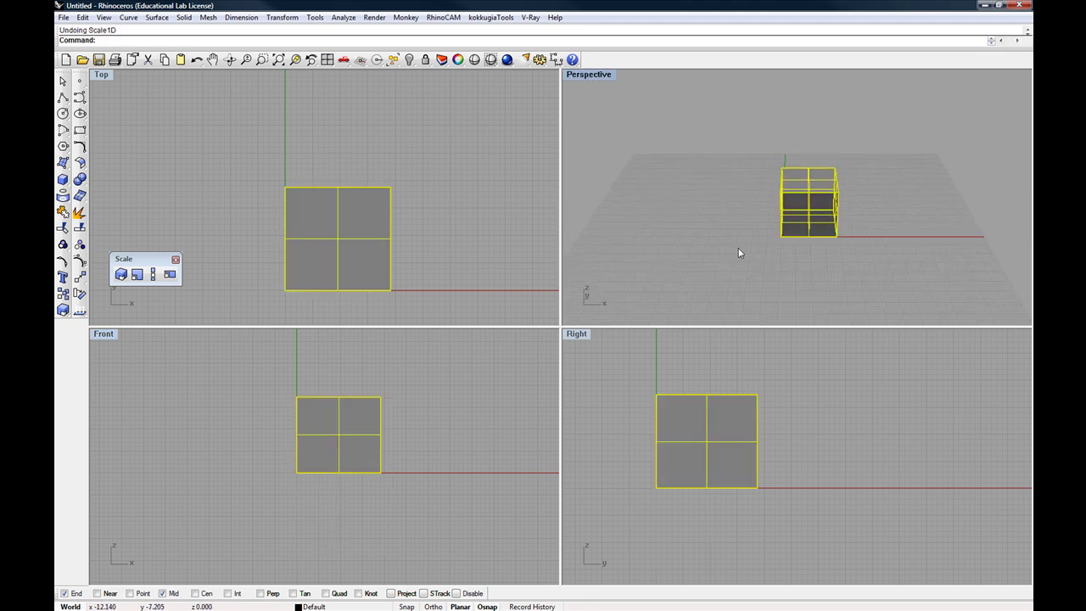
pyautogui.press('Escape')
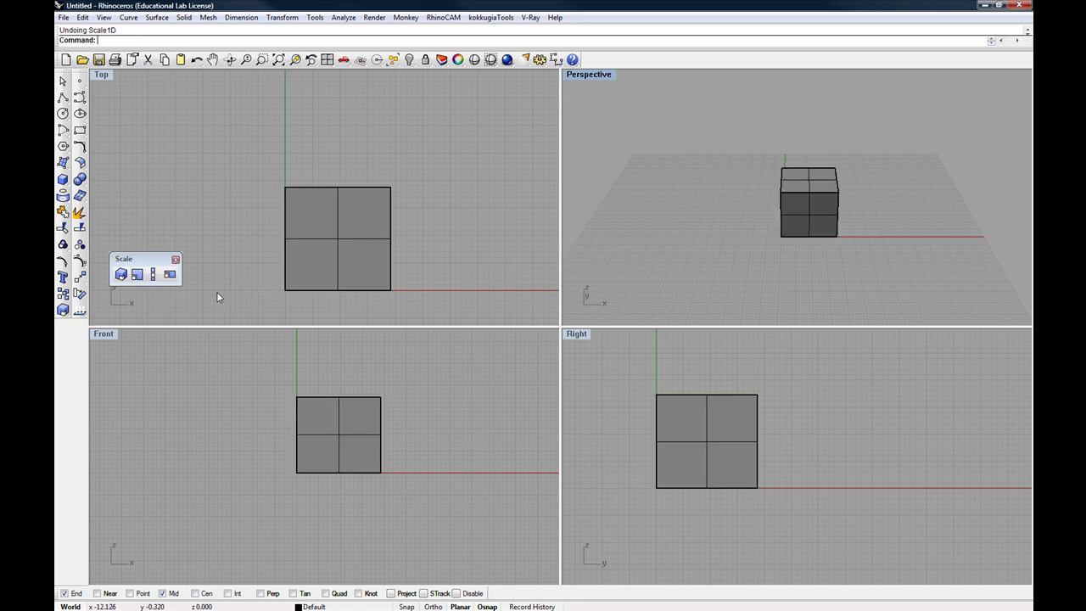
# Step: Start Scale 2-D and select the cube as the object to scale
pyautogui.click(139, 275)
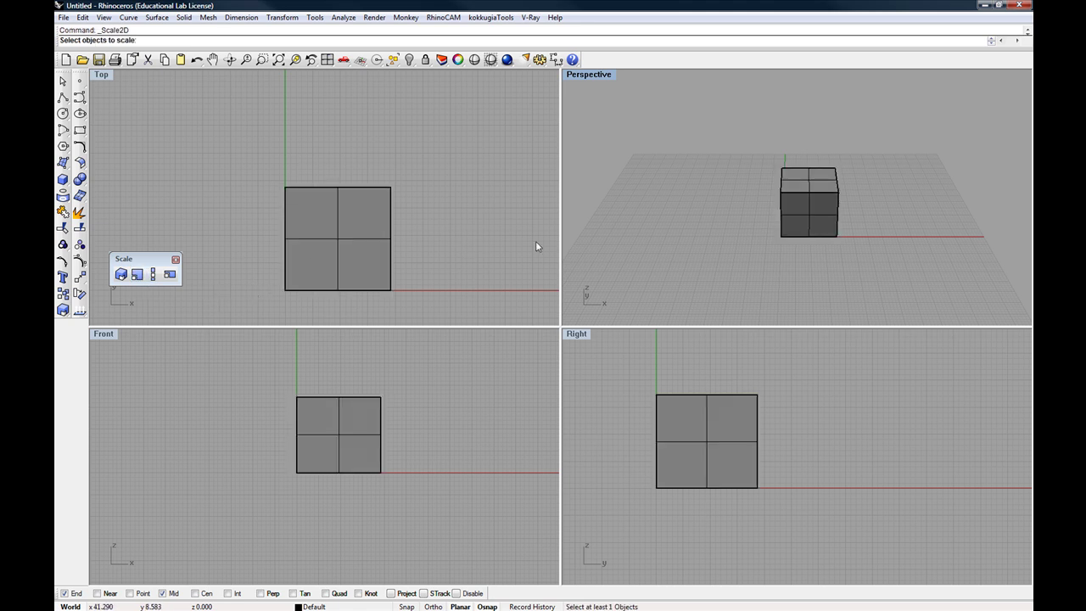
pyautogui.moveTo(594, 239); pyautogui.dragTo(656, 240, button='right')
pyautogui.scroll(-2, 603, 235)
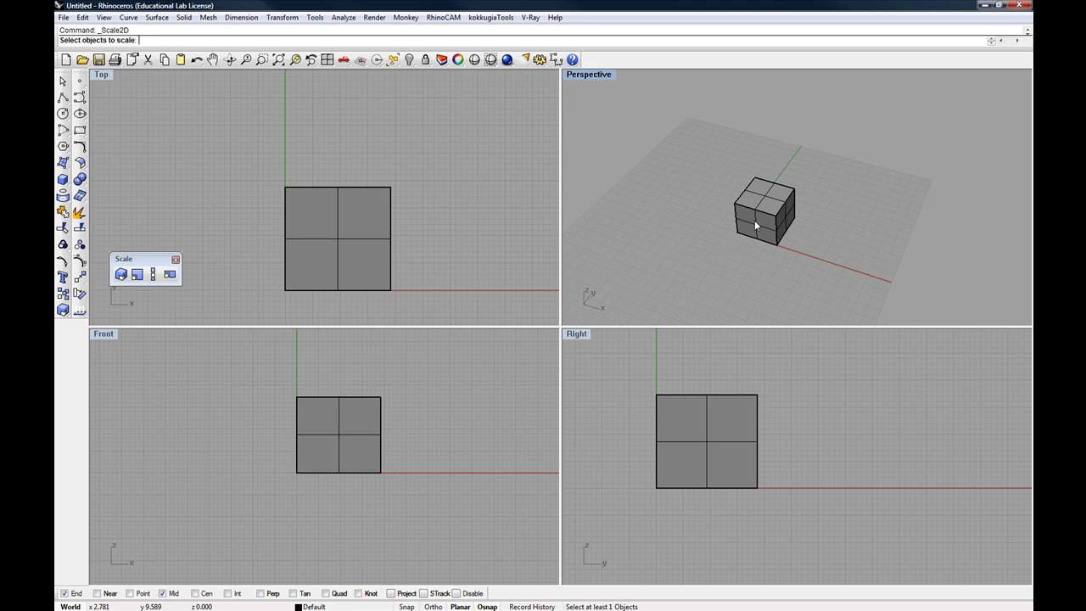
pyautogui.scroll(4, 754, 221)
pyautogui.moveTo(770, 218)
pyautogui.mouseDown(button='right')
pyautogui.moveTo(801, 214)
pyautogui.moveTo(781, 212)
pyautogui.mouseUp(button='right')
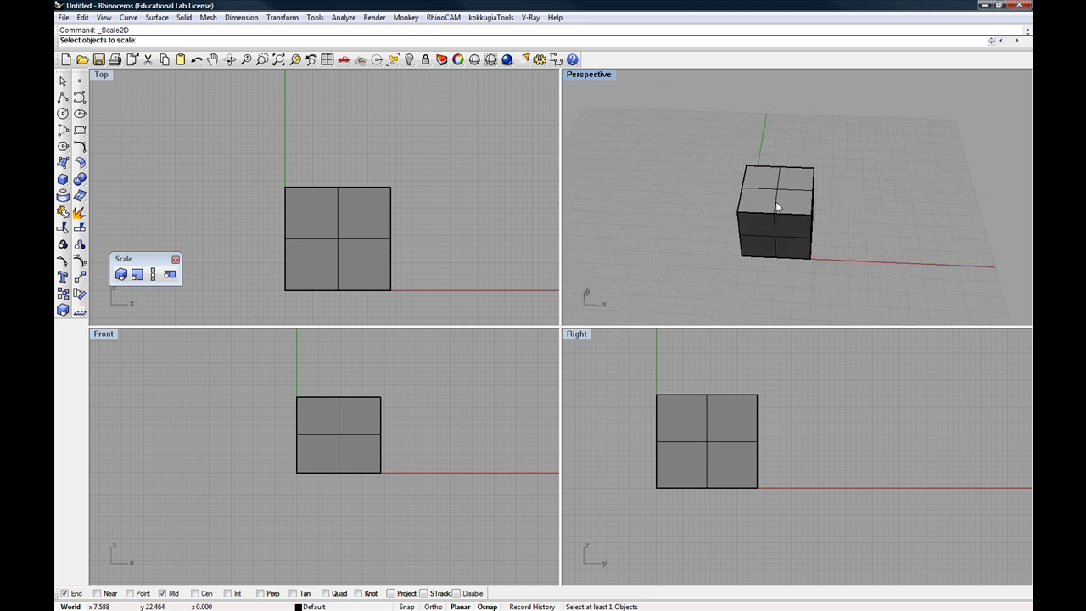
pyautogui.click(777, 206)
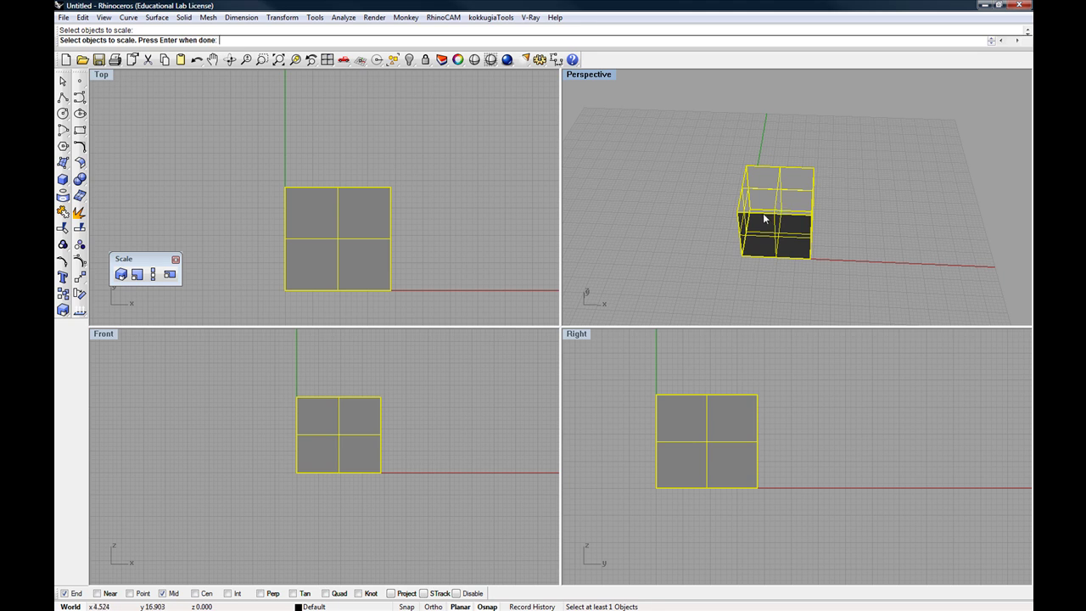
pyautogui.moveTo(763, 218); pyautogui.dragTo(739, 258, button='right')
pyautogui.press('Return')
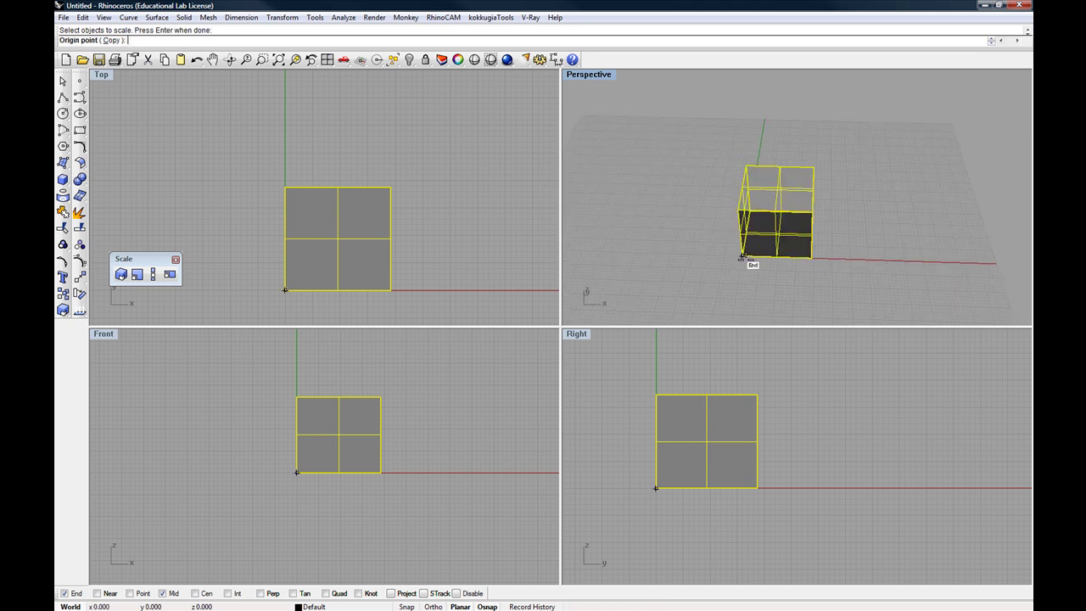
# Step: Widen the footprint from the bottom corner via the adjacent corner, then undo the scale
pyautogui.click(742, 255)
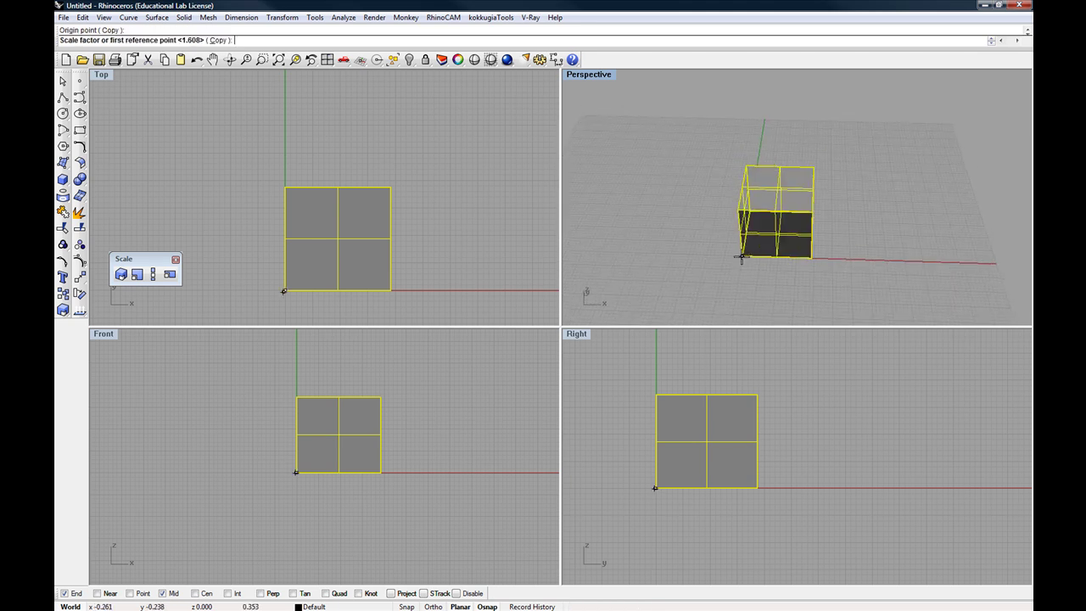
pyautogui.click(812, 256)
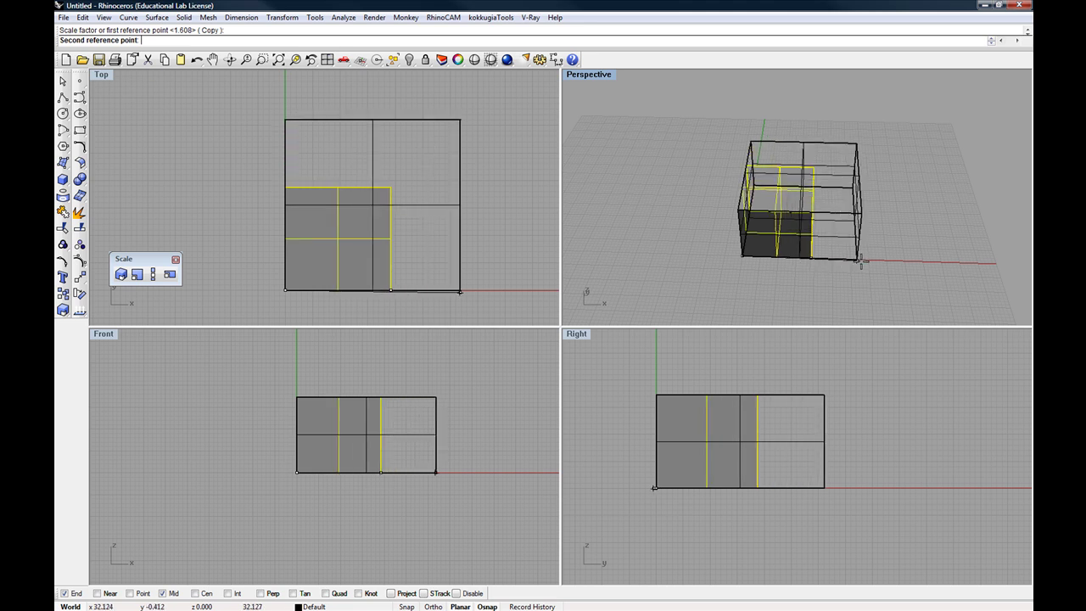
pyautogui.click(929, 270)
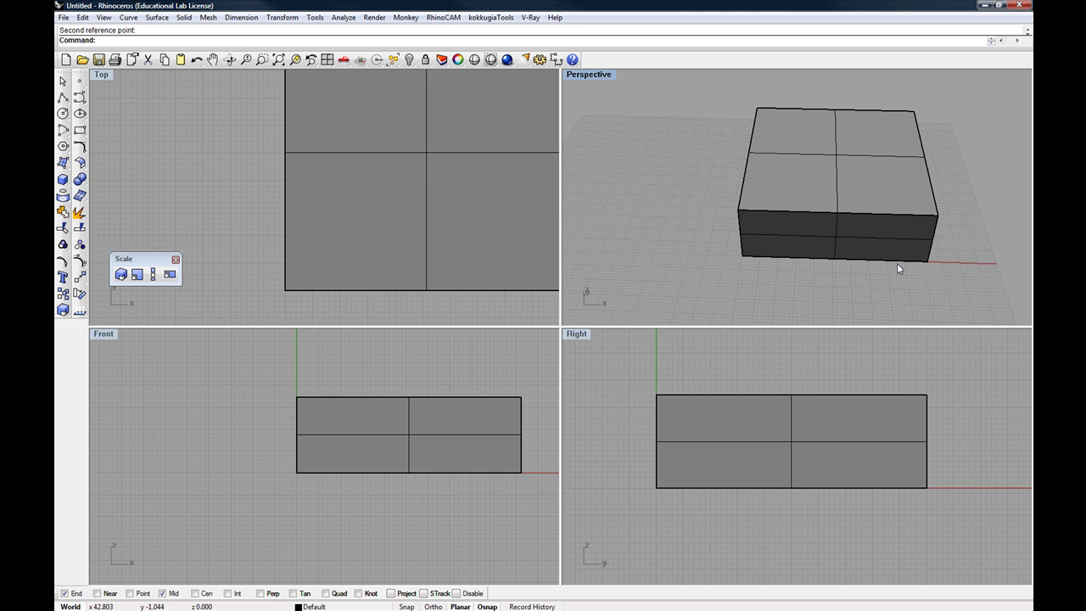
pyautogui.hotkey('ctrl', 'z')
# Step: Pan the Top view and orbit the Perspective view to reposition the box on screen
pyautogui.moveTo(434, 278); pyautogui.dragTo(368, 204, button='right')
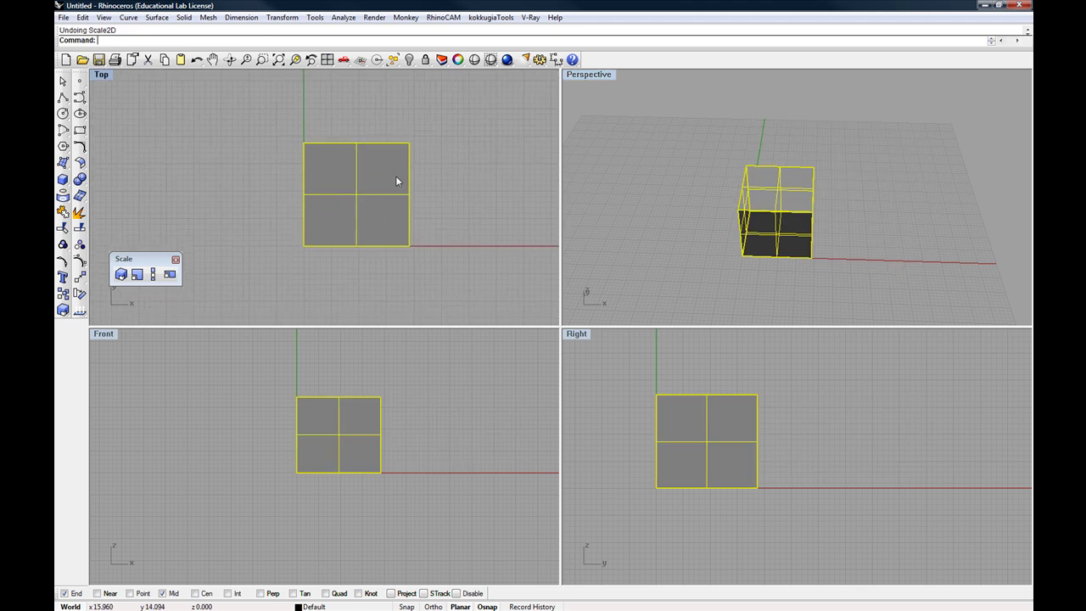
pyautogui.moveTo(605, 211); pyautogui.dragTo(739, 255, button='right')
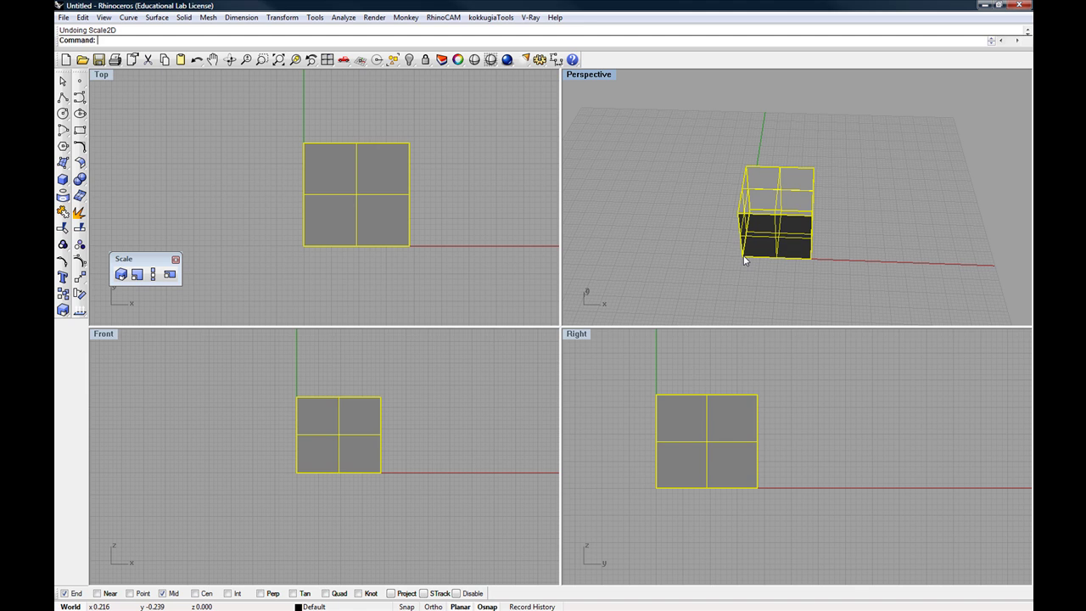
pyautogui.moveTo(829, 227); pyautogui.dragTo(792, 281, button='right')
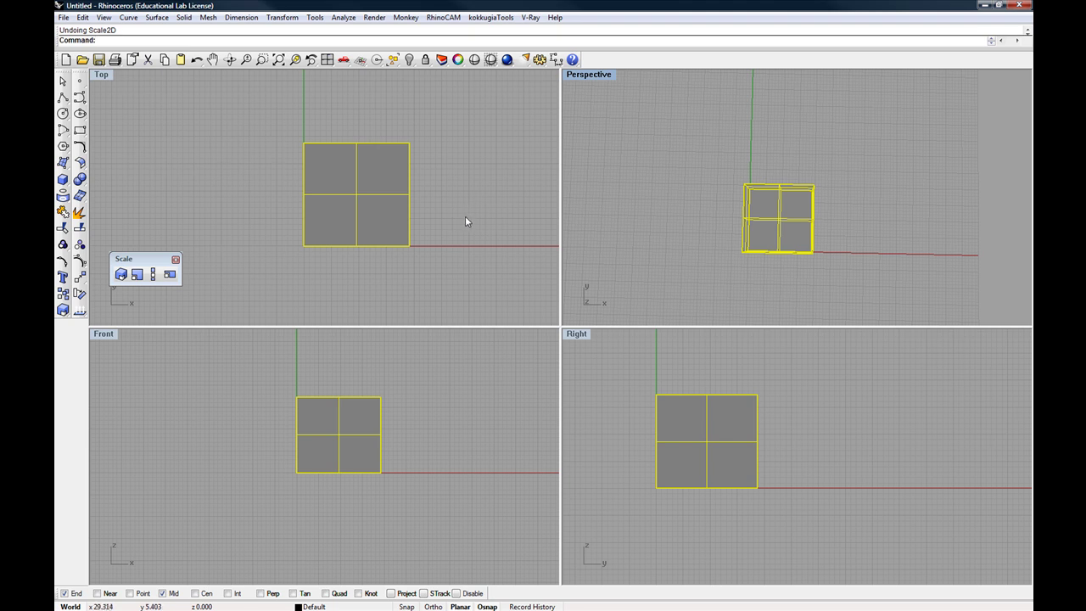
pyautogui.moveTo(465, 221); pyautogui.dragTo(448, 207, button='right')
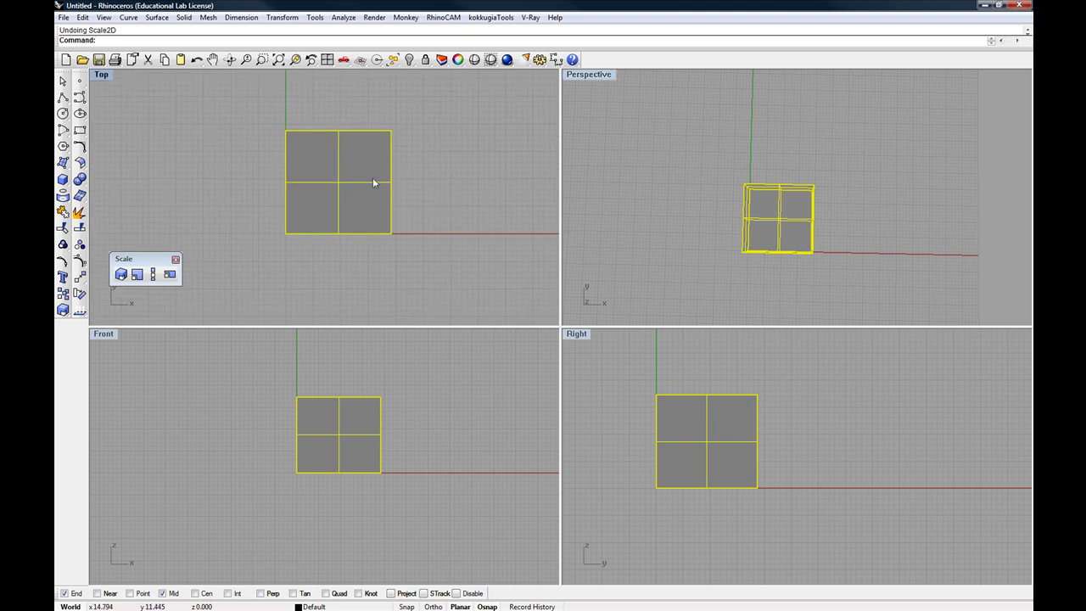
pyautogui.moveTo(339, 183); pyautogui.dragTo(318, 192, button='right')
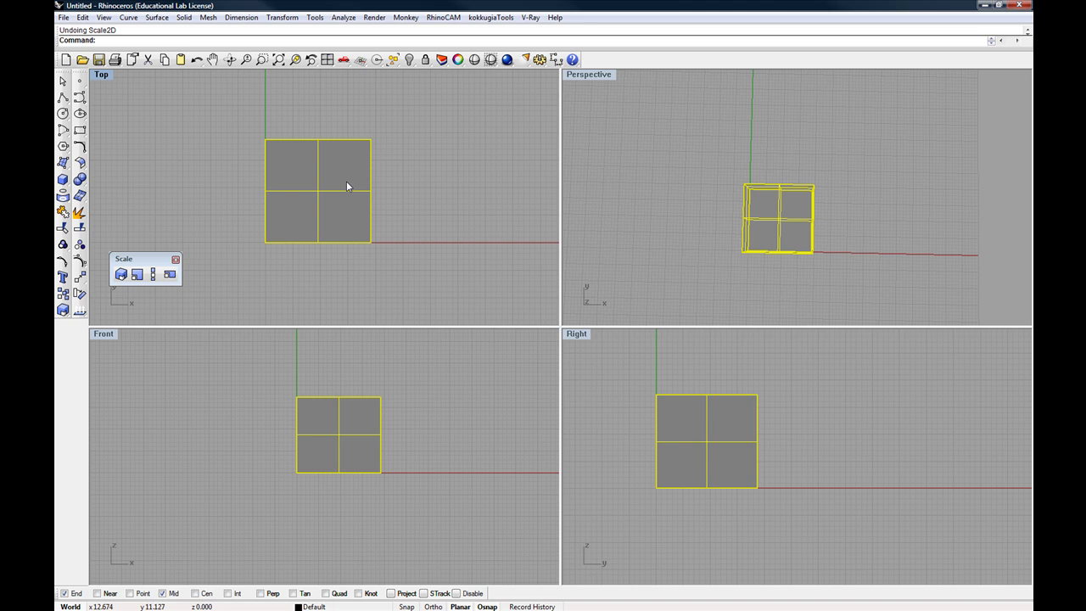
# Step: Start Scale 2-D with its origin snapped to the box centre
pyautogui.click(138, 275)
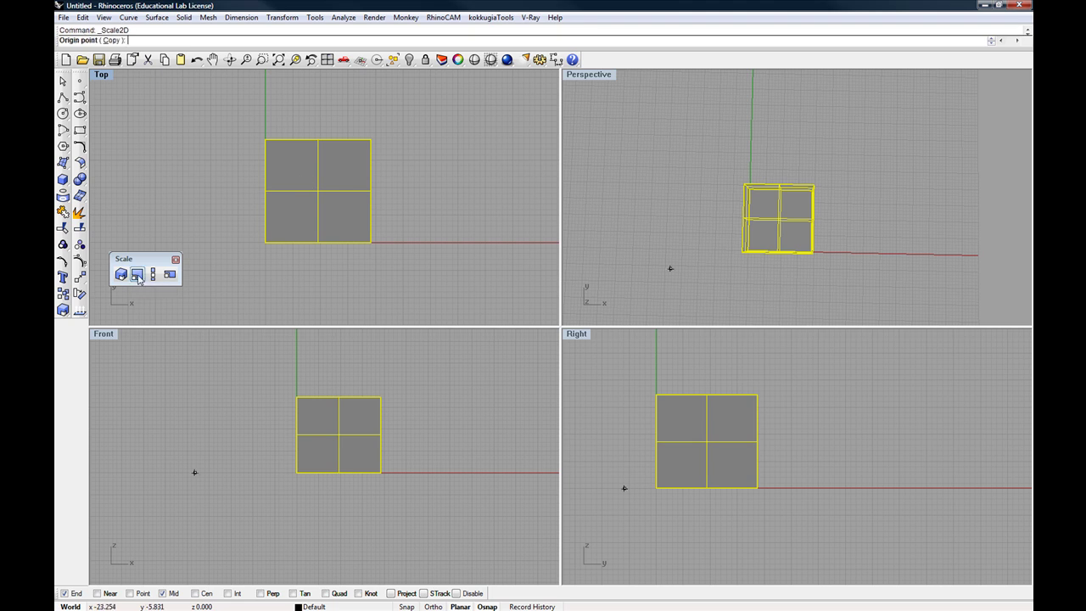
pyautogui.click(317, 190)
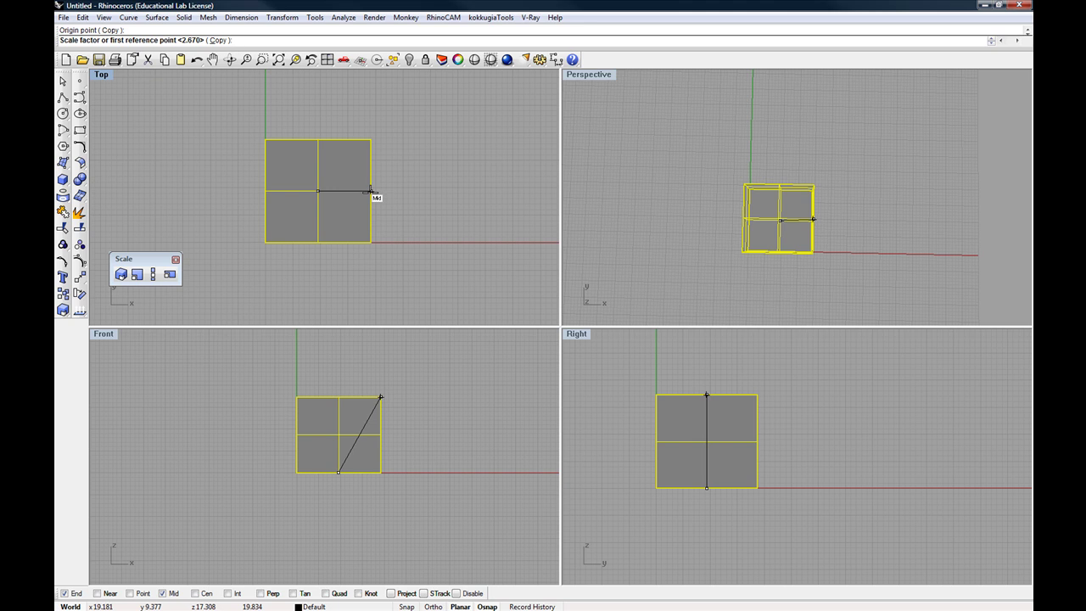
pyautogui.moveTo(721, 195); pyautogui.dragTo(670, 118, button='right')
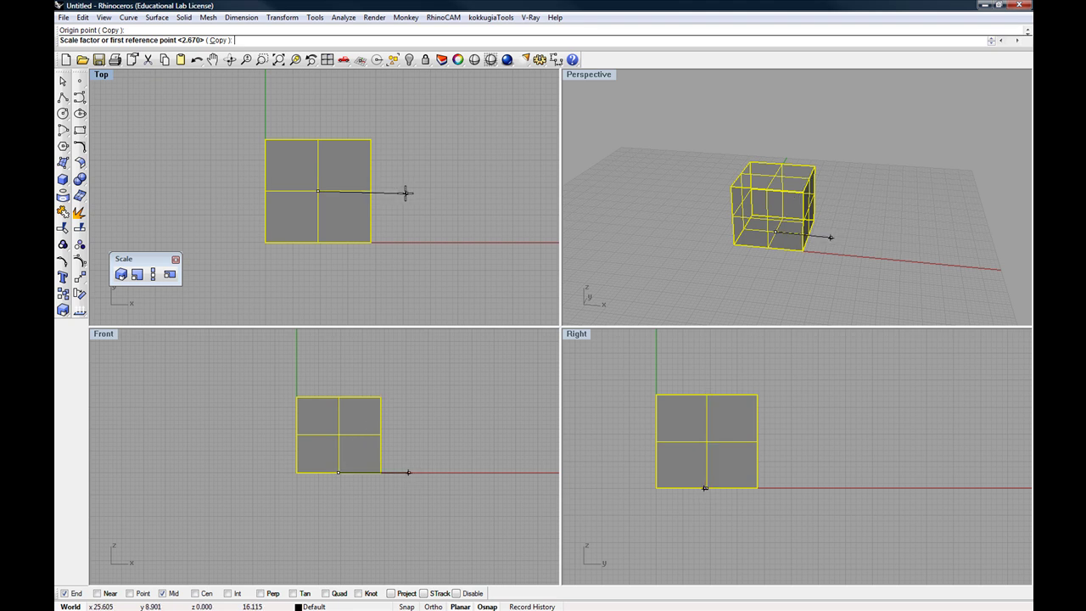
# Step: Turn off Mid osnap, pick the edge and an outer reference point to widen the footprint, then undo
pyautogui.click(163, 593)
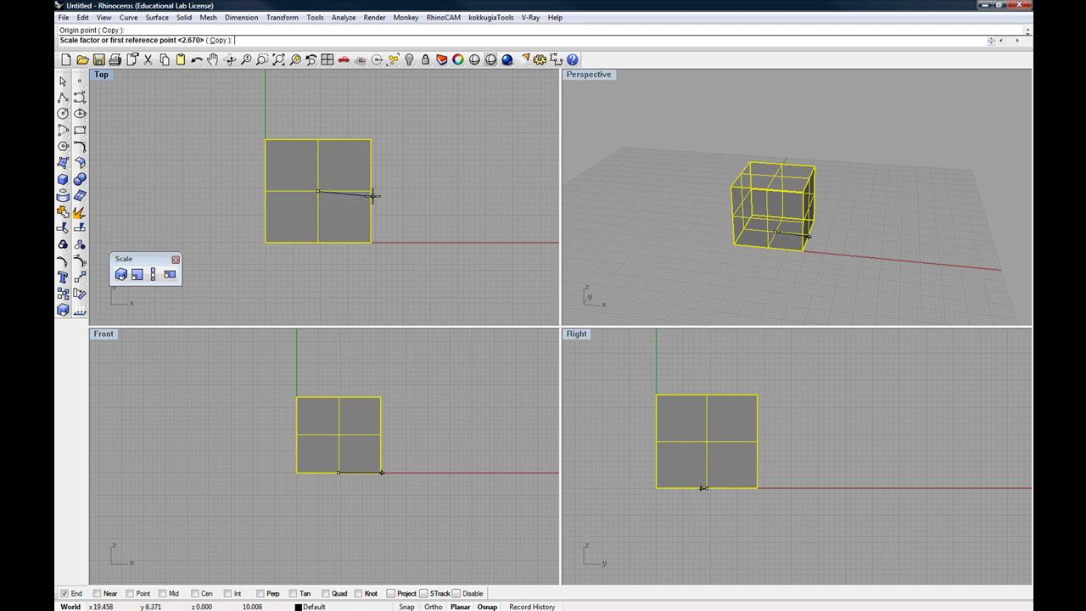
pyautogui.scroll(2, 370, 191)
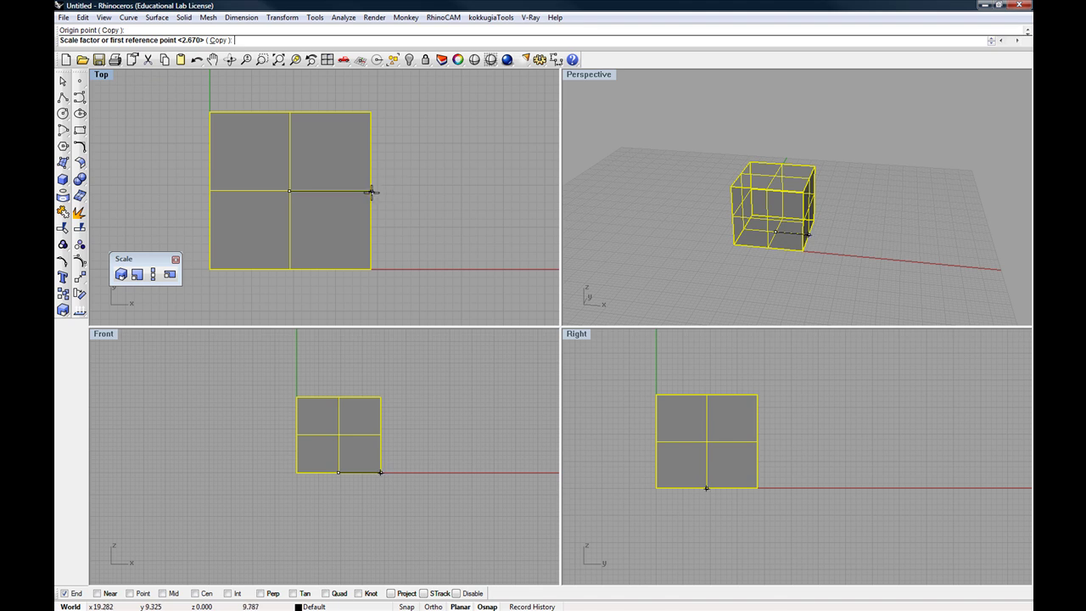
pyautogui.click(371, 191)
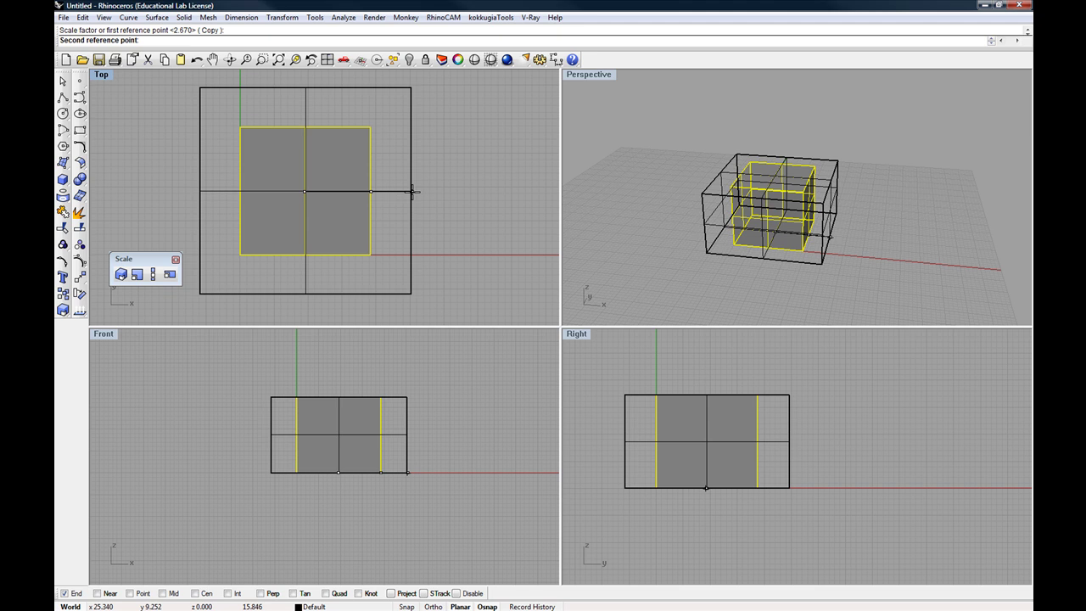
pyautogui.click(411, 191)
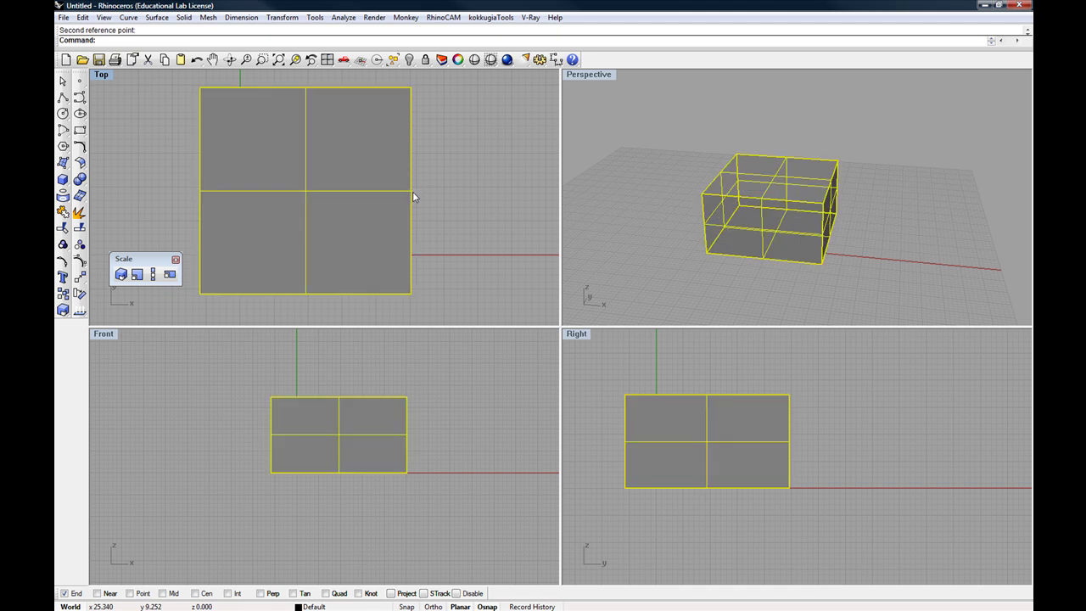
pyautogui.moveTo(689, 216); pyautogui.dragTo(687, 257, button='right')
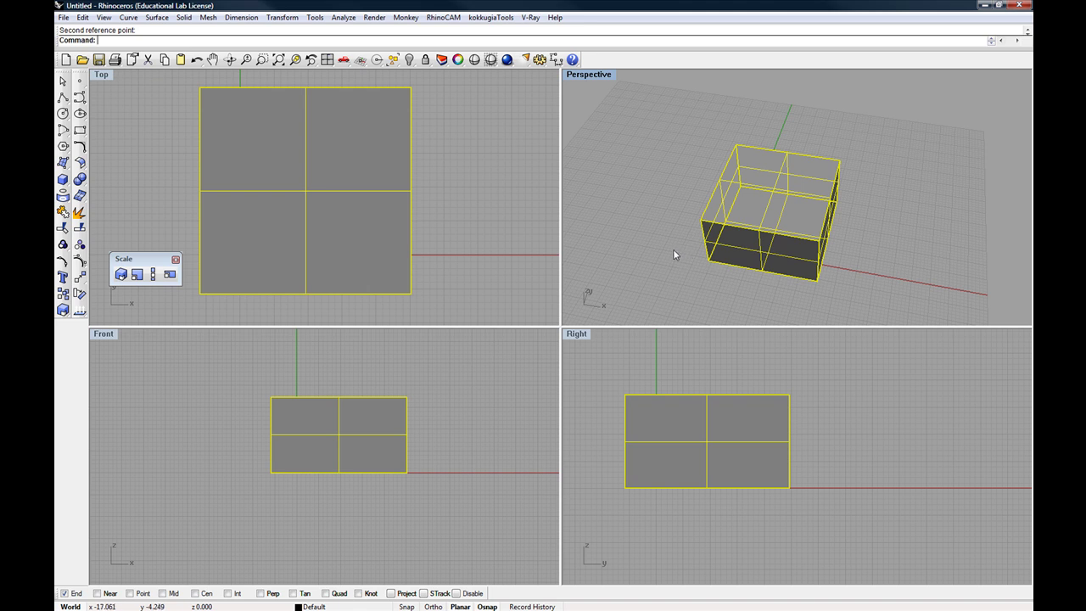
pyautogui.hotkey('ctrl', 'z')
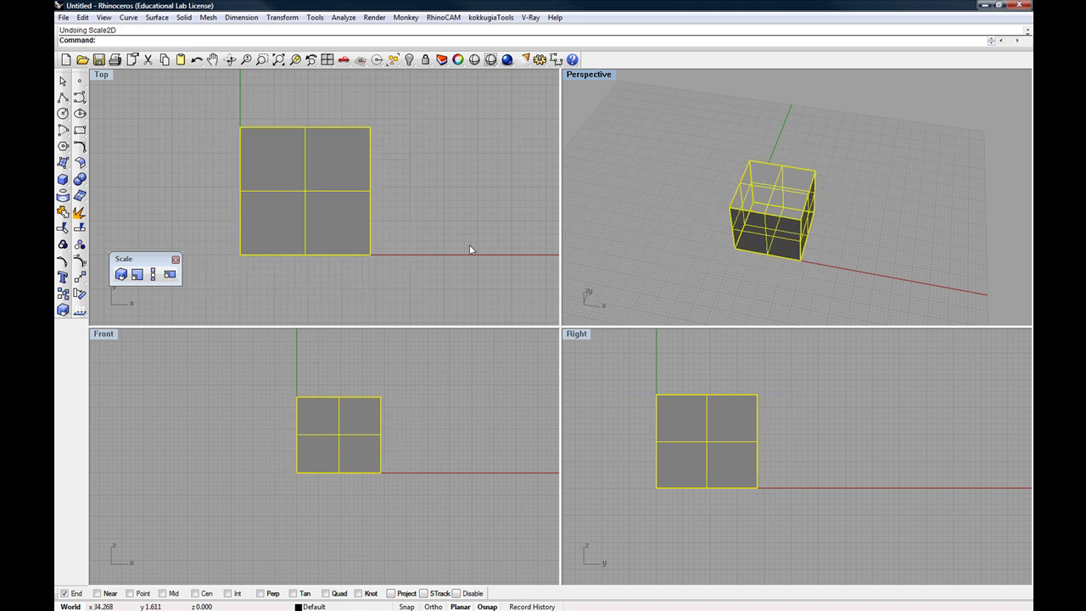
# Step: Deselect the box, then start Scale 3-D and select the box to scale
pyautogui.moveTo(469, 250); pyautogui.dragTo(458, 234, button='right')
pyautogui.moveTo(625, 222); pyautogui.dragTo(588, 256, button='right')
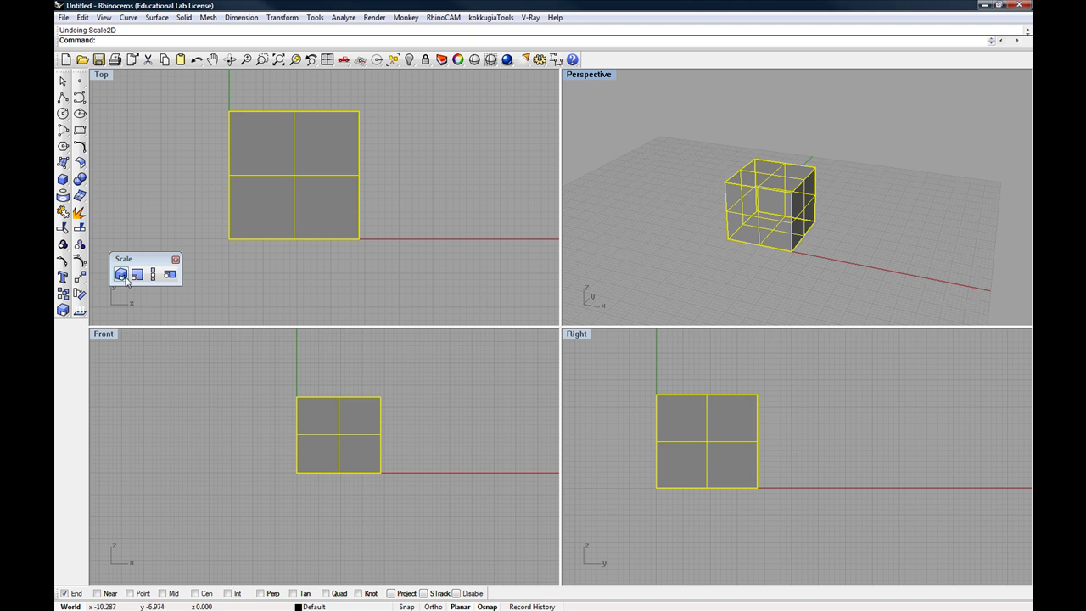
pyautogui.click(414, 248)
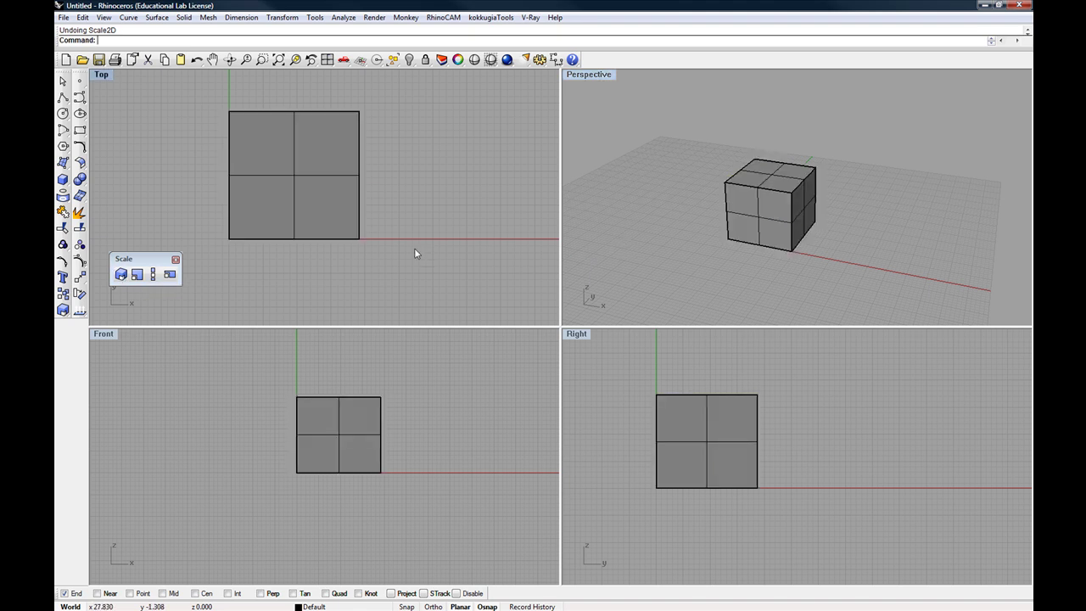
pyautogui.click(121, 275)
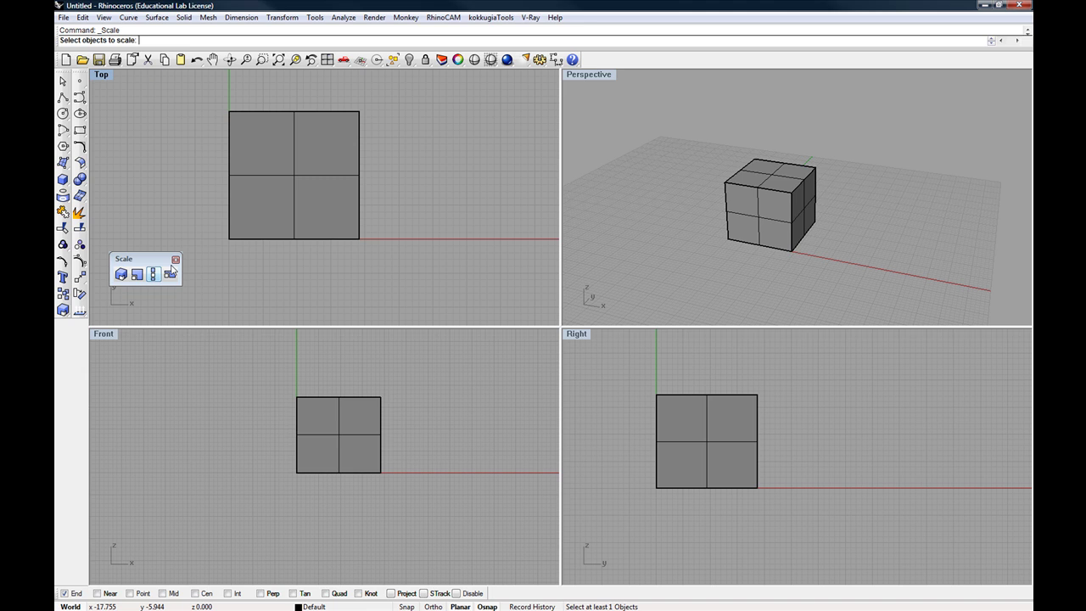
pyautogui.click(751, 223)
pyautogui.press('Return')
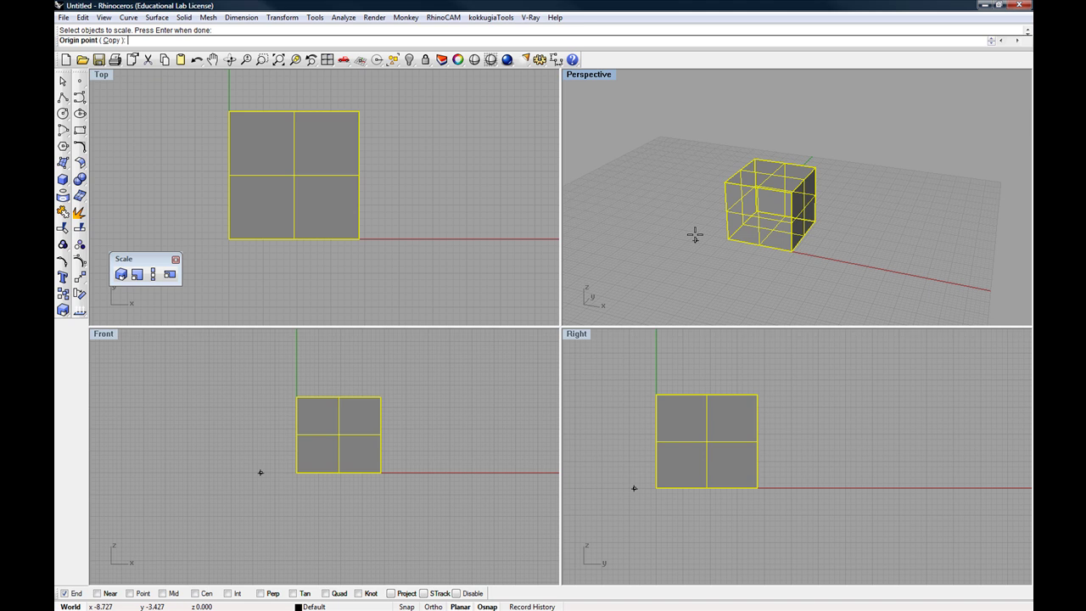
# Step: Enlarge the box uniformly from its corner via the adjacent corner, then undo it
pyautogui.click(727, 239)
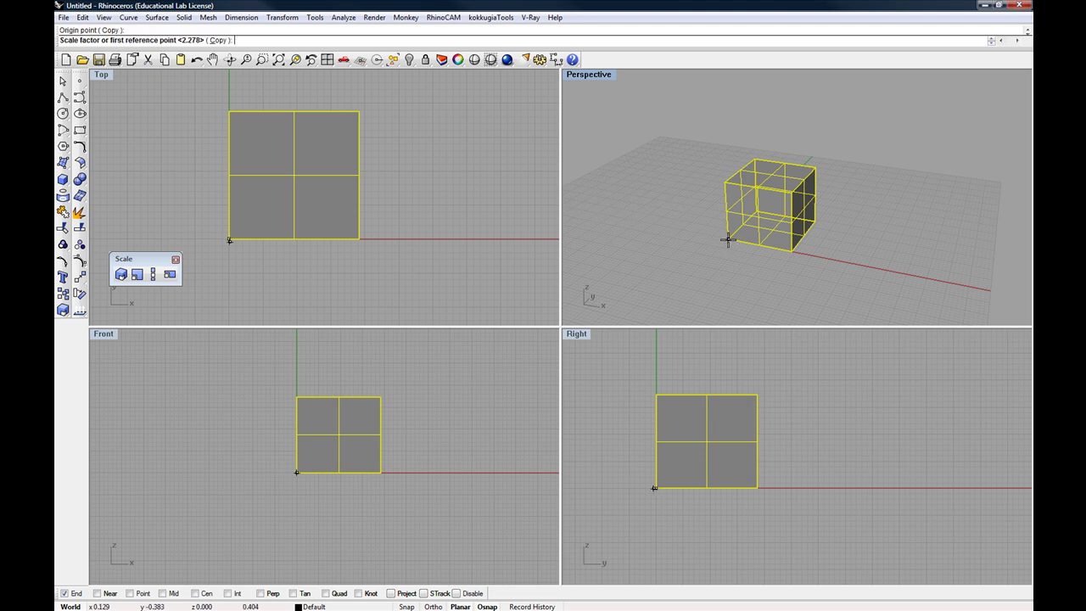
pyautogui.click(790, 252)
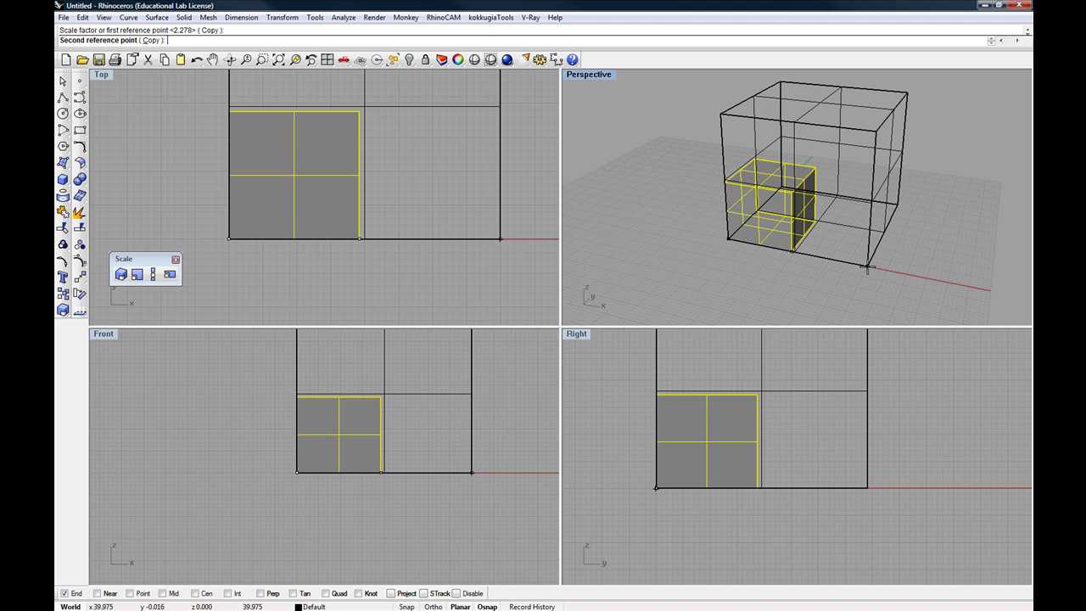
pyautogui.click(847, 262)
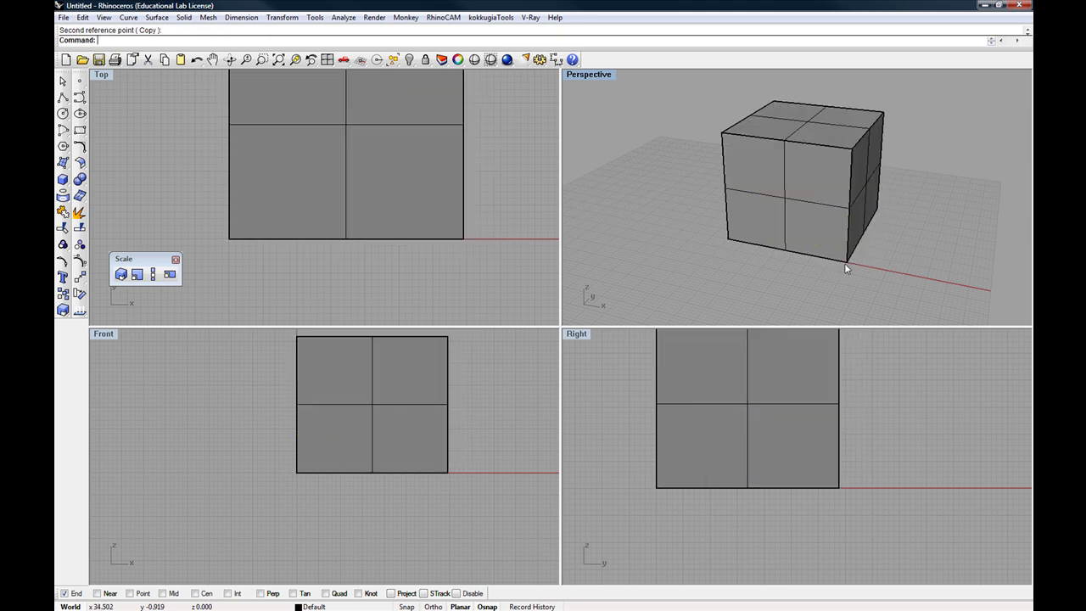
pyautogui.hotkey('ctrl', 'z')
# Step: Repeat Scale to enlarge the box in 3-D from its centre, dragging past its right edge, then deselect
pyautogui.moveTo(320, 249); pyautogui.dragTo(272, 210, button='right')
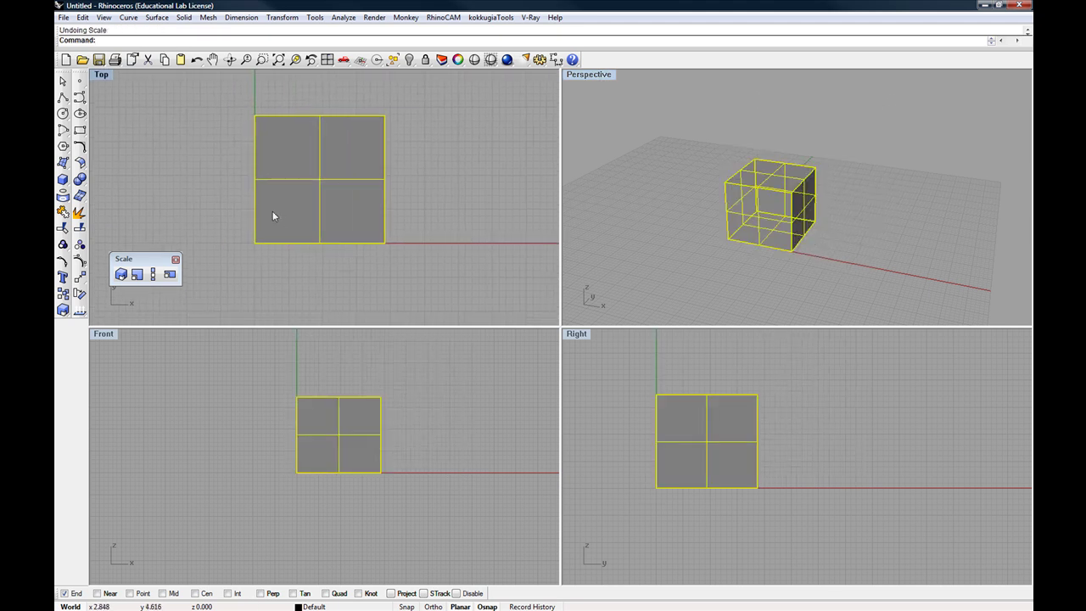
pyautogui.rightClick(225, 202)
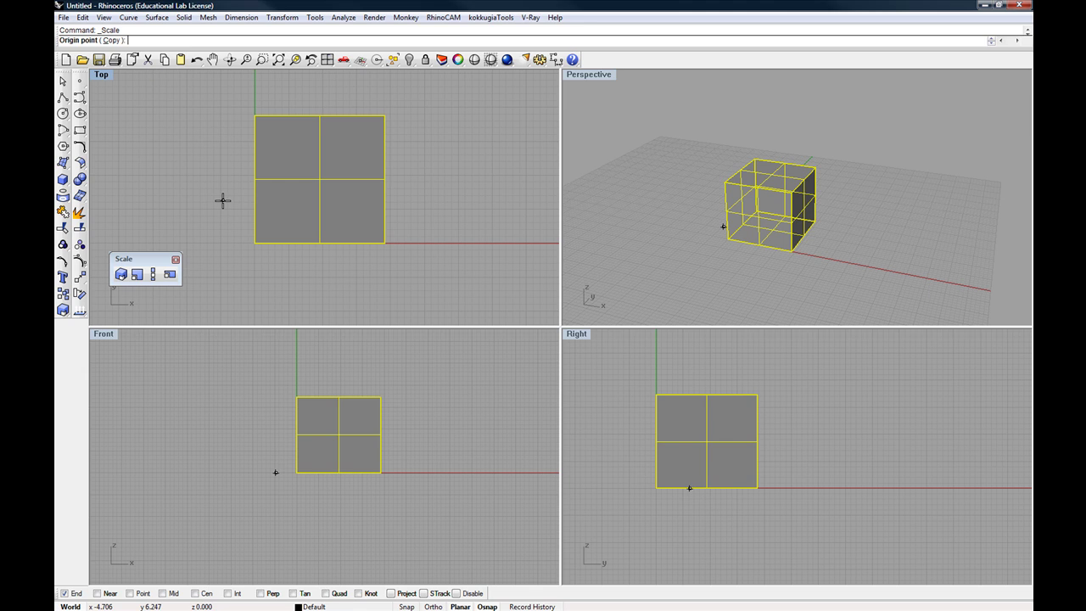
pyautogui.click(319, 178)
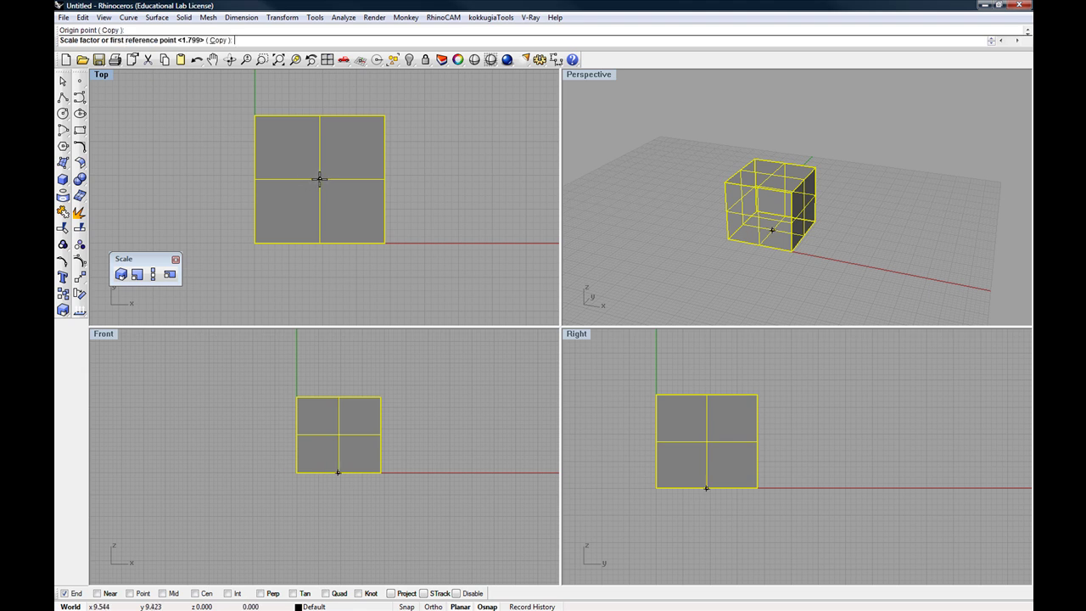
pyautogui.click(384, 179)
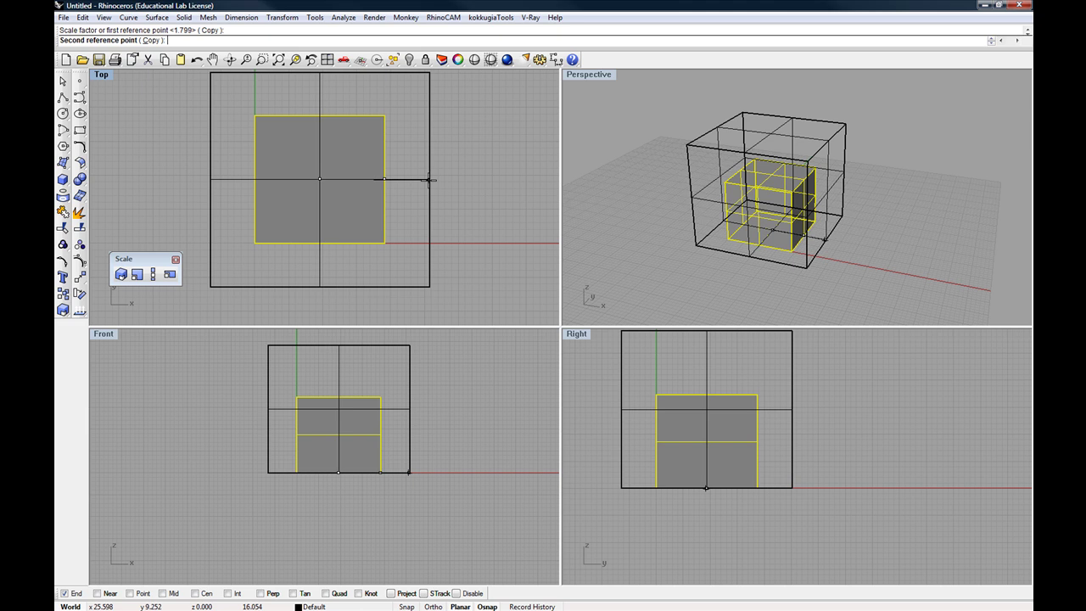
pyautogui.click(429, 181)
pyautogui.moveTo(735, 391); pyautogui.dragTo(770, 390, button='right')
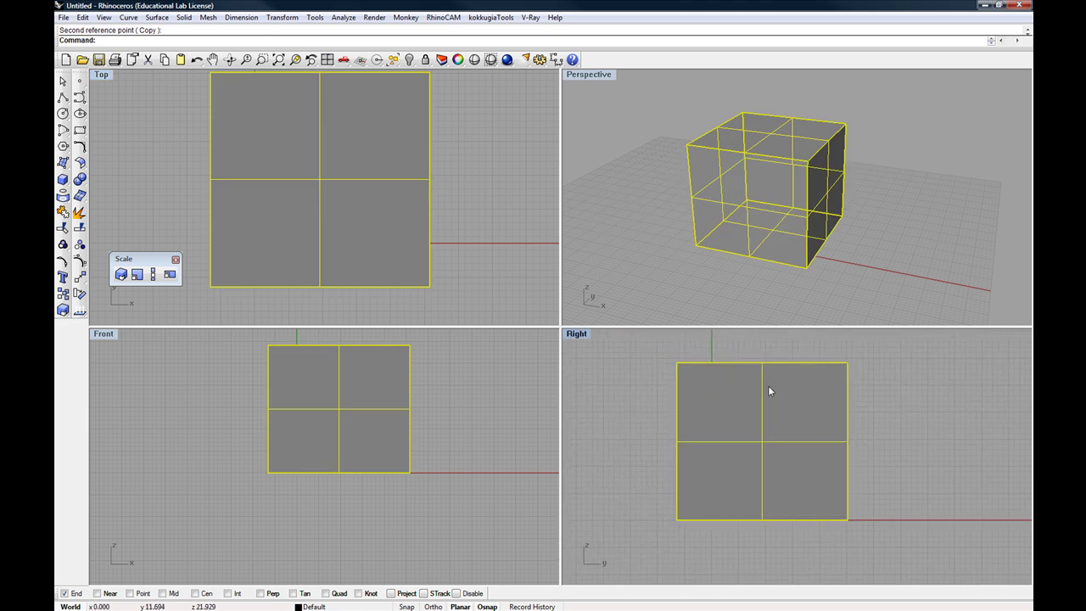
pyautogui.moveTo(763, 280); pyautogui.dragTo(736, 274, button='right')
pyautogui.click(704, 271)
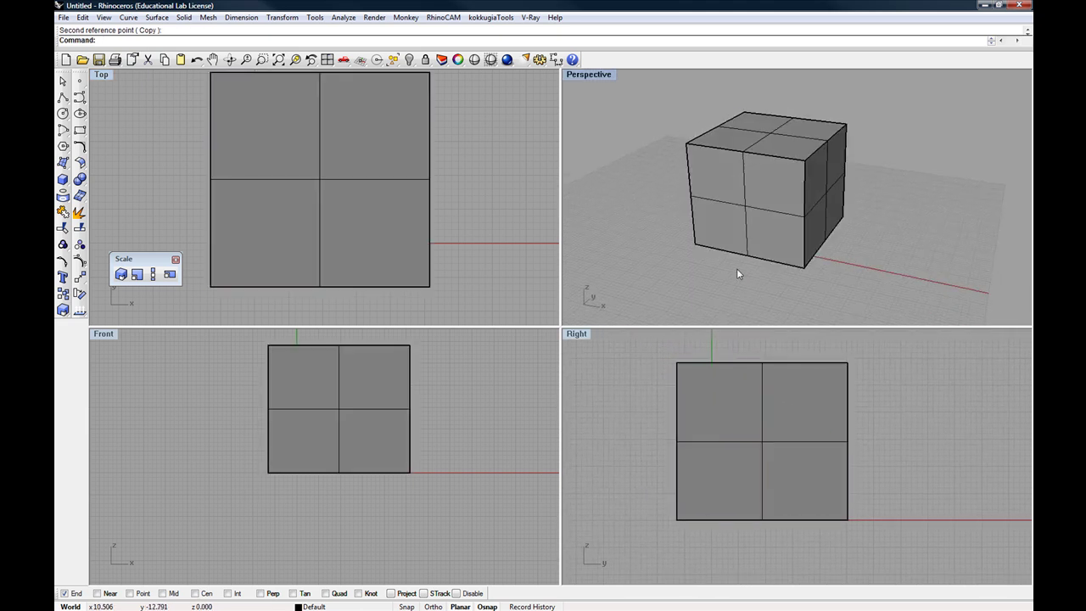